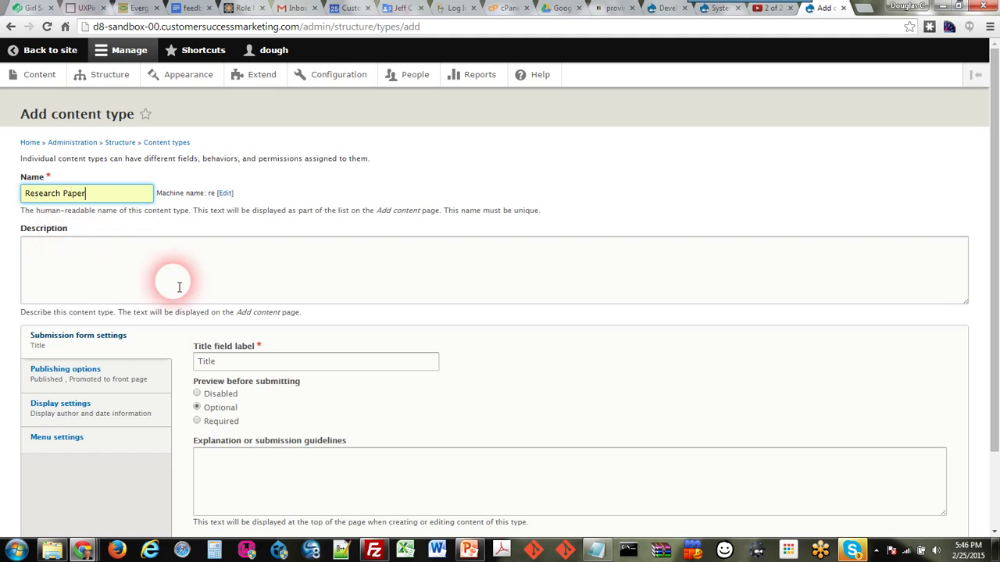
- Save the Research Paper content type and add a new Image field labelled Hero Image to it
scroll(268, 341, down, 1)
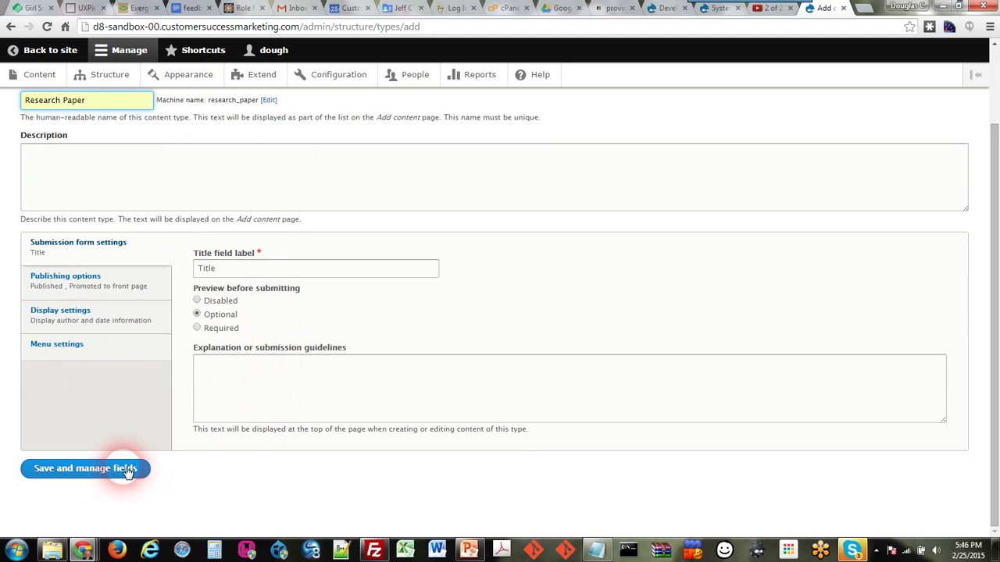
click(127, 471)
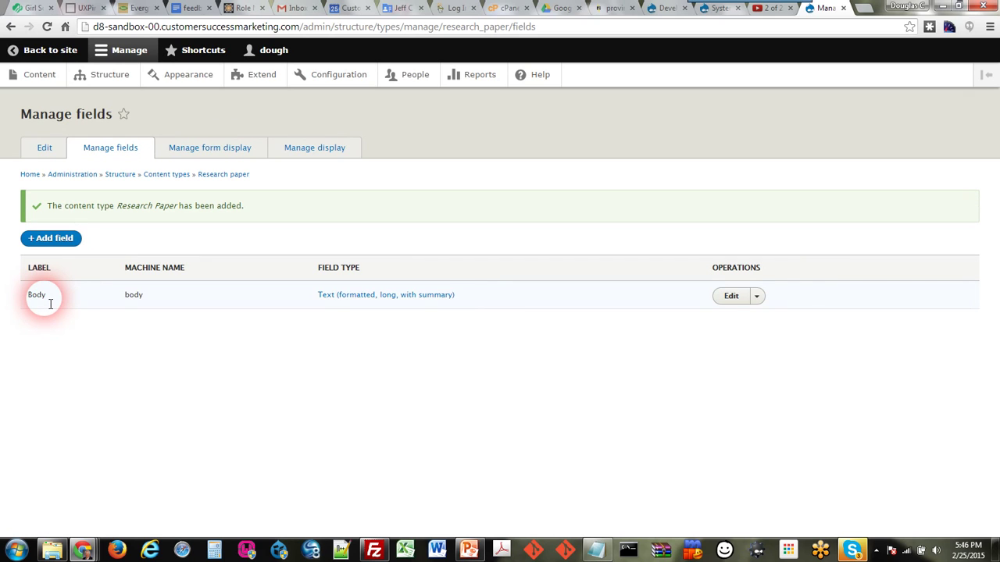
click(64, 240)
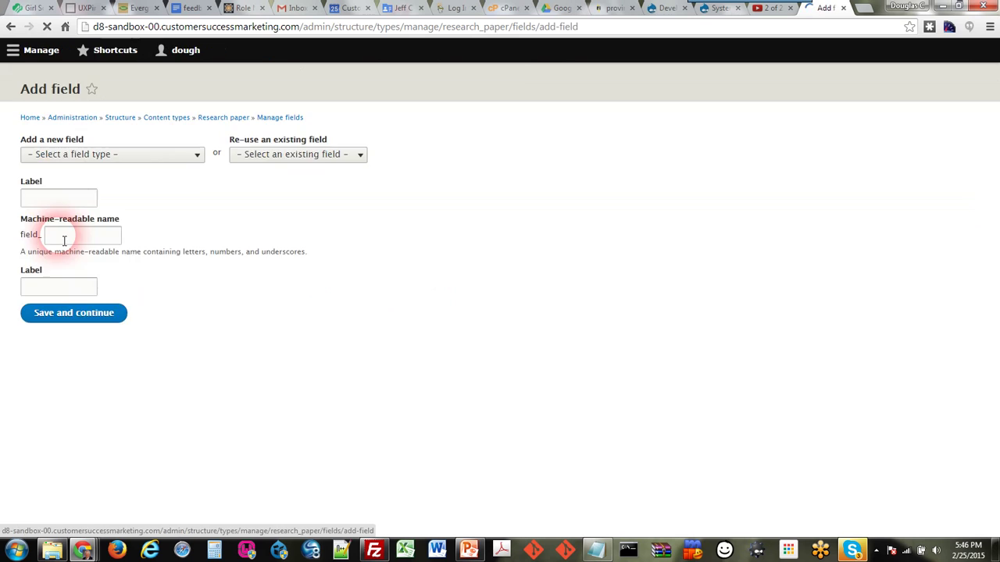
click(109, 182)
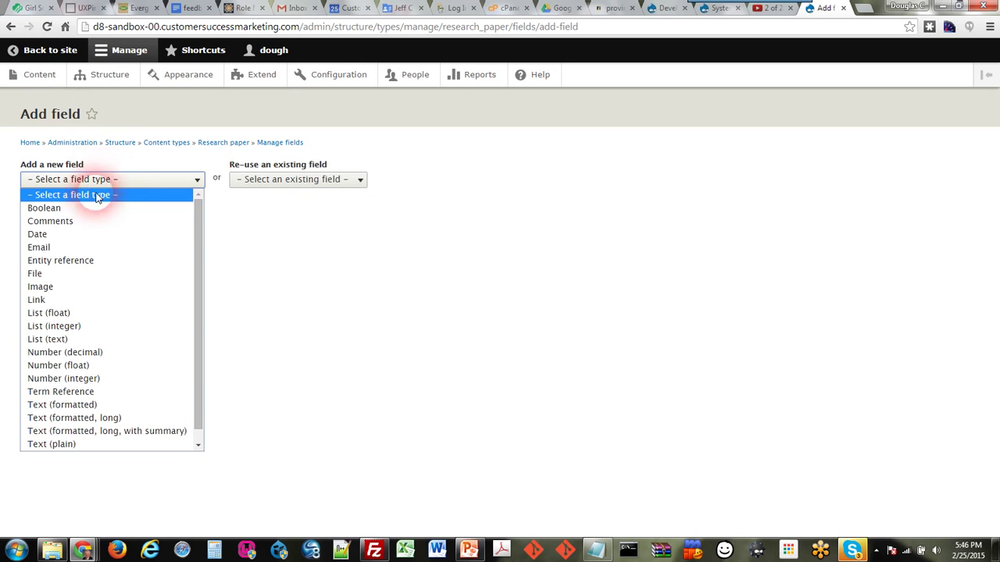
click(86, 287)
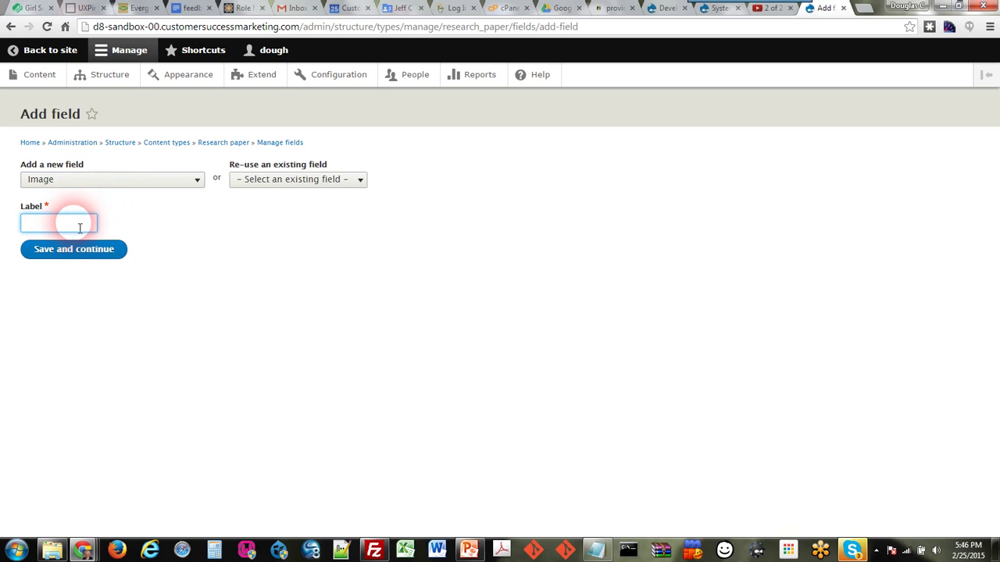
text(Her)
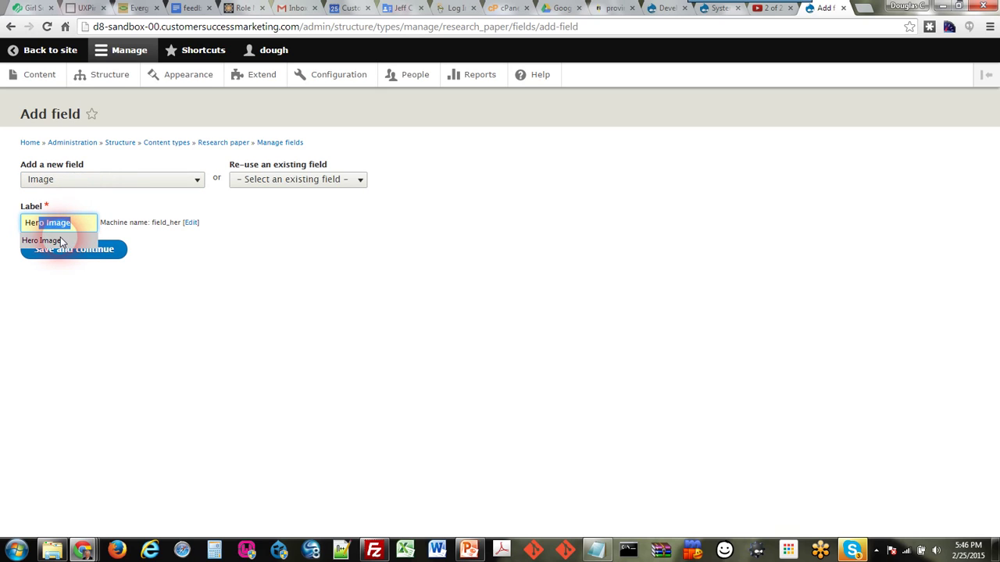
click(47, 240)
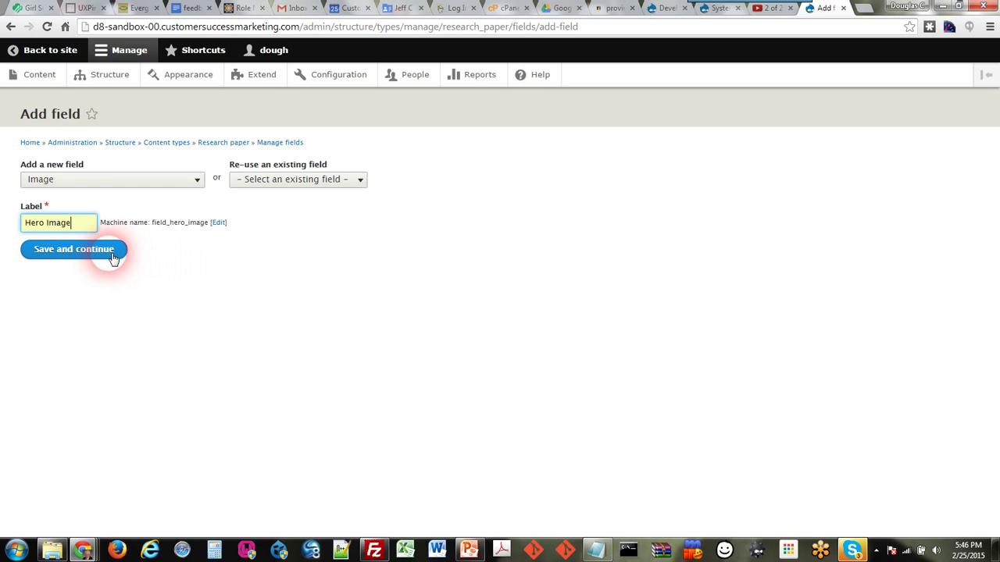
click(112, 255)
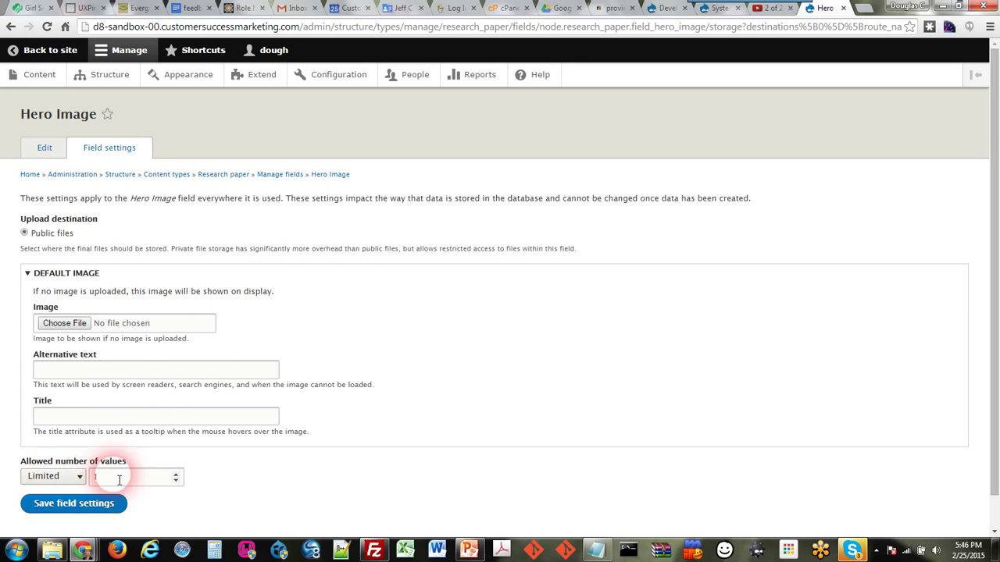
- Accept the Hero Image field's default storage settings, mark the field as required and save its configuration
click(98, 509)
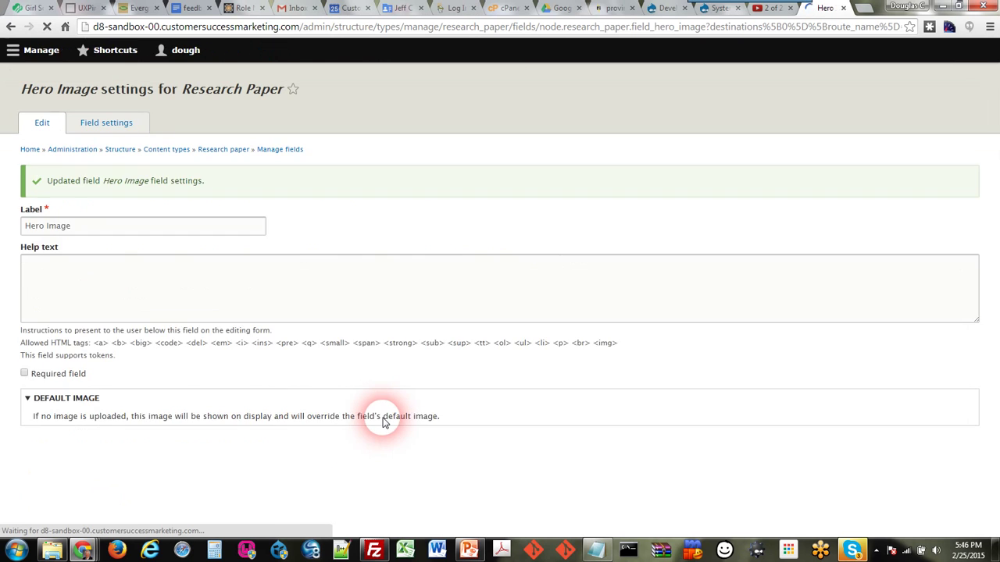
click(52, 405)
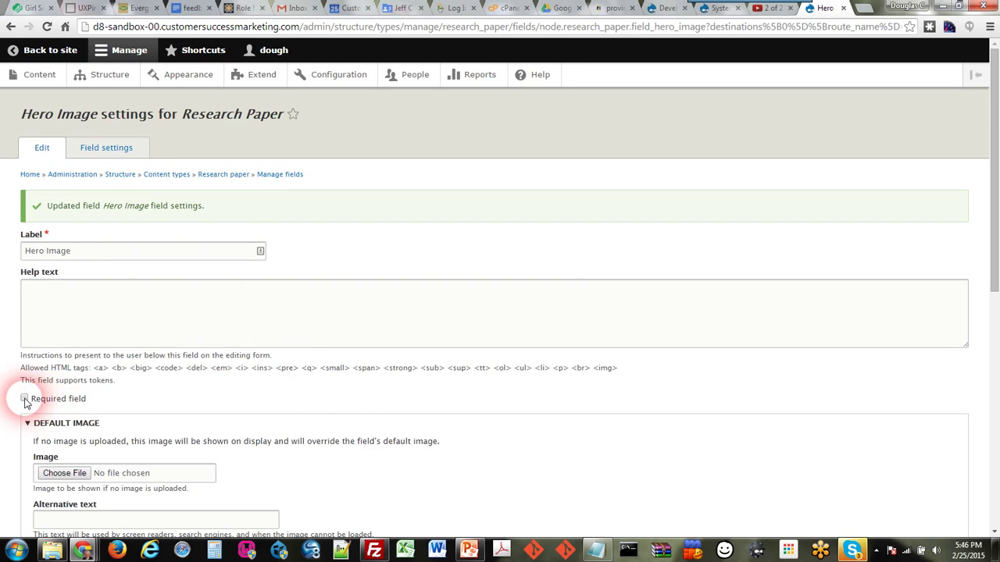
scroll(334, 353, down, 4)
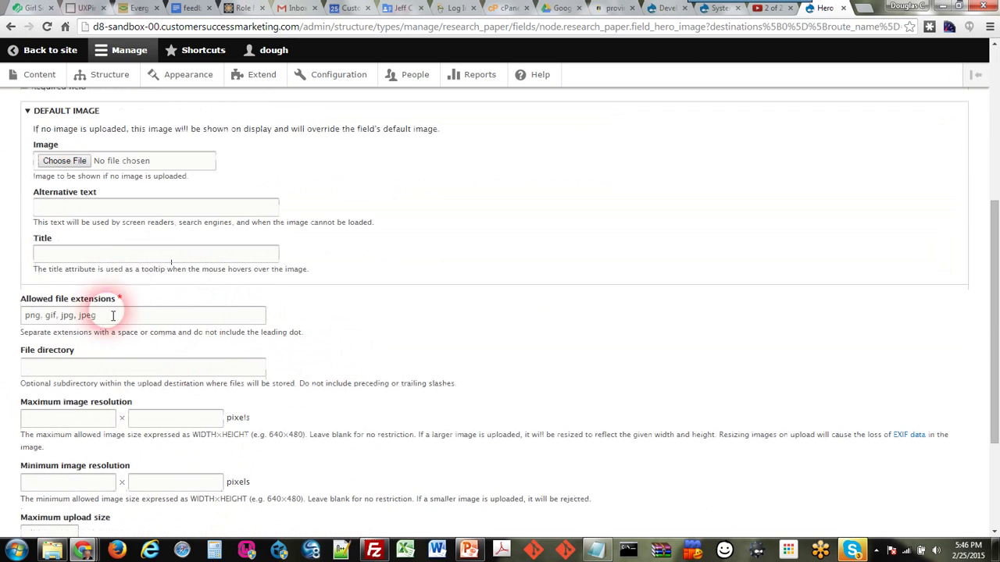
drag(115, 320, 14, 315)
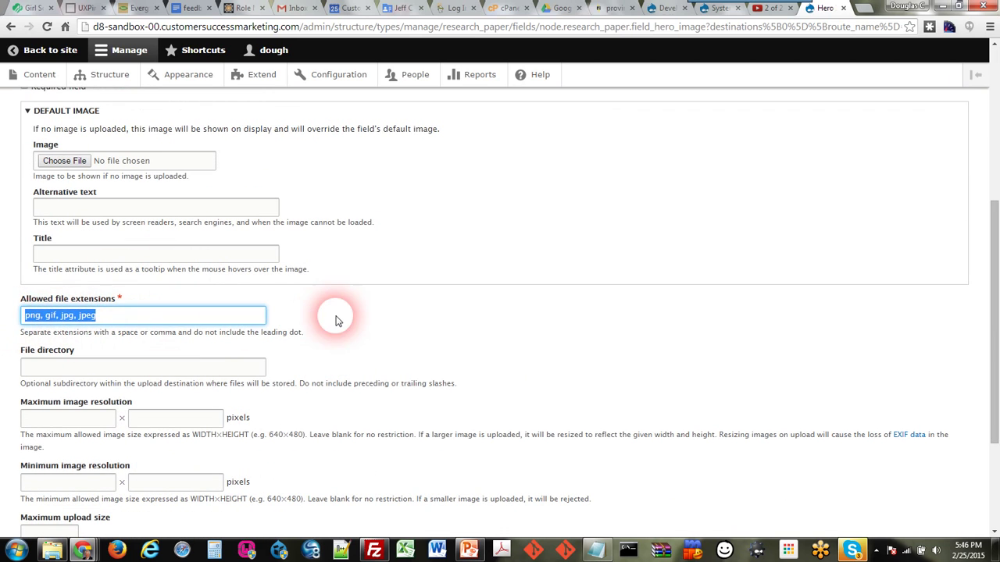
scroll(344, 320, down, 2)
click(64, 468)
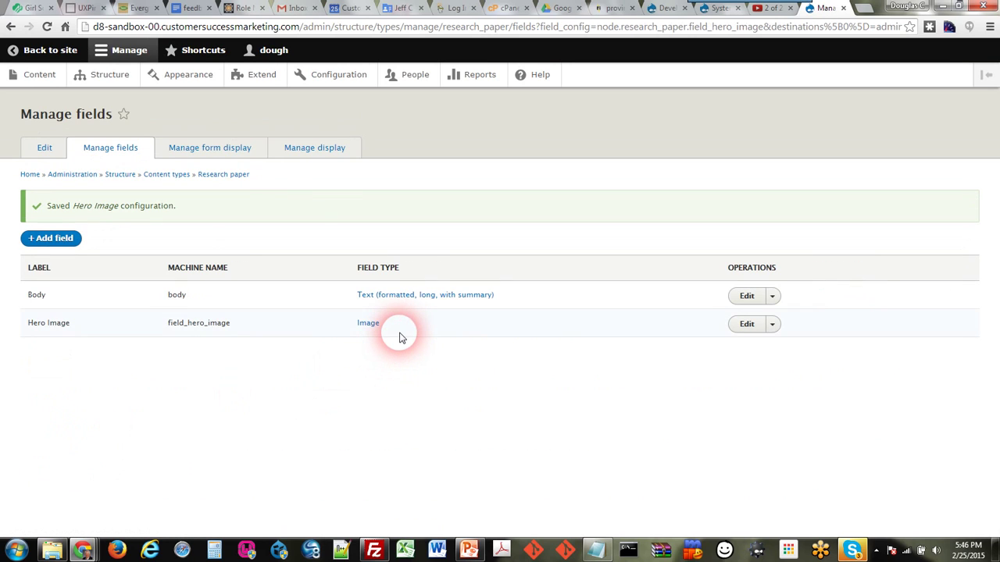
- Add a new File field labelled Documents to the Research Paper content type
click(64, 238)
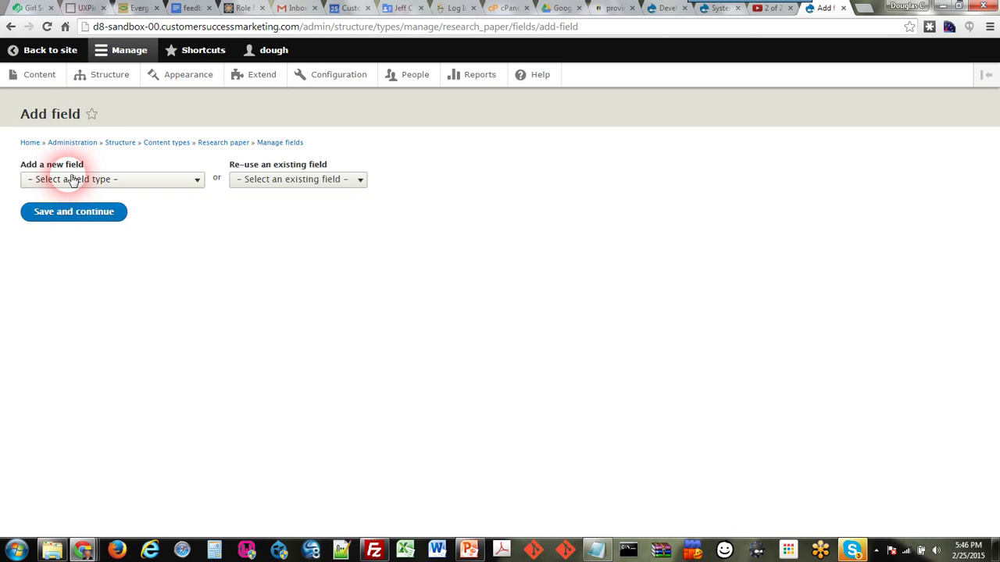
click(70, 180)
click(67, 273)
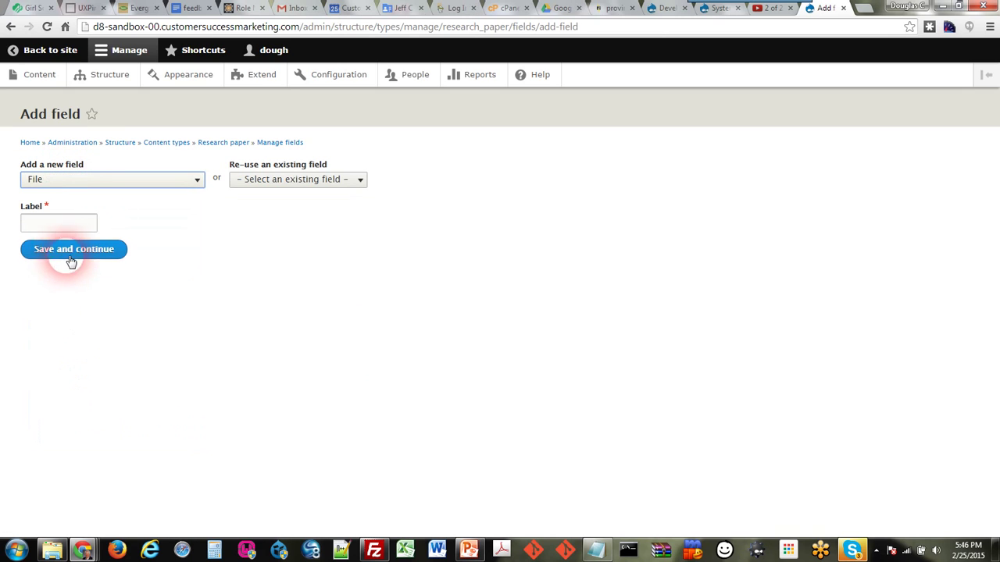
click(58, 224)
text(Documents)
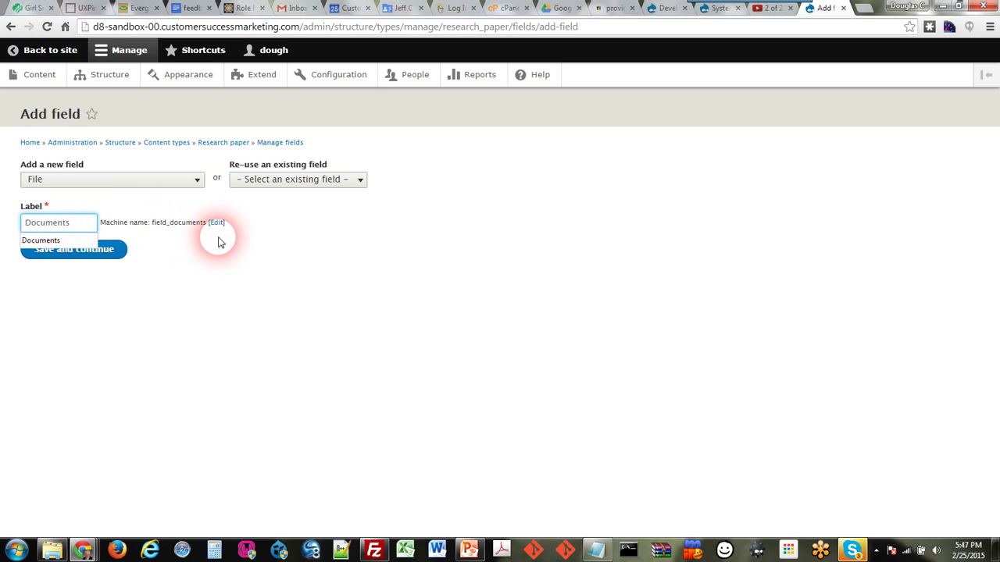
click(205, 257)
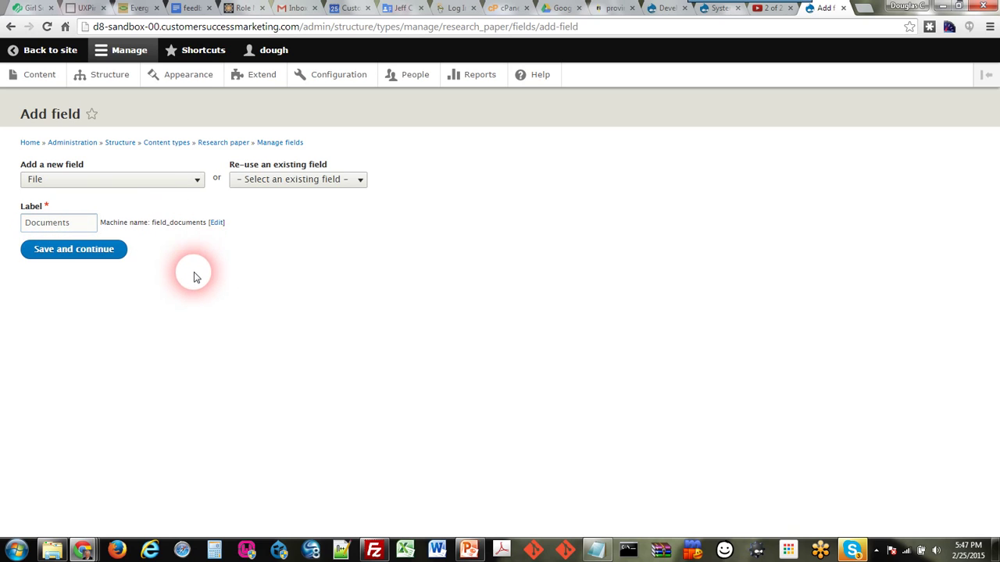
click(91, 252)
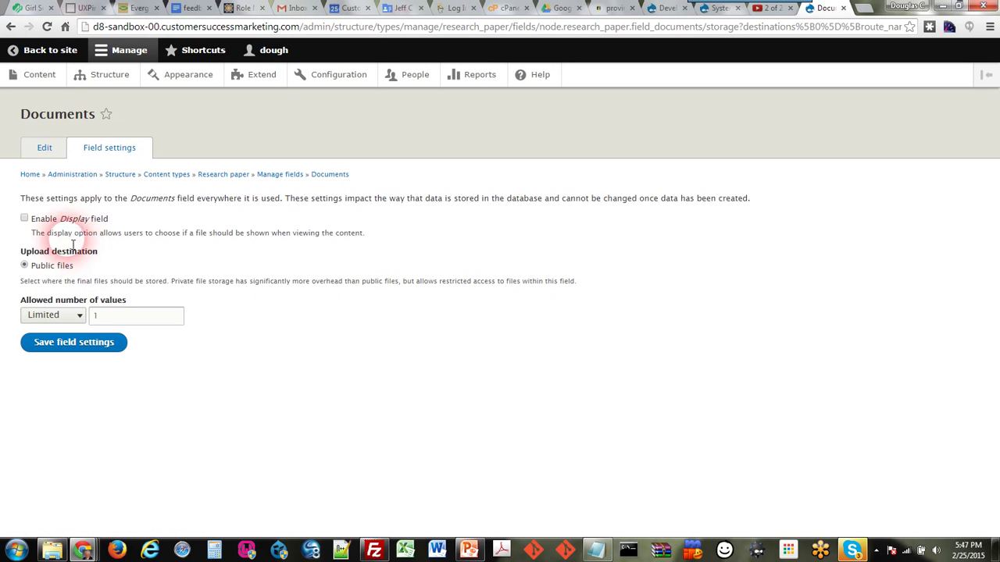
- Set the Documents field's allowed number of values to Unlimited and save the field settings
click(67, 315)
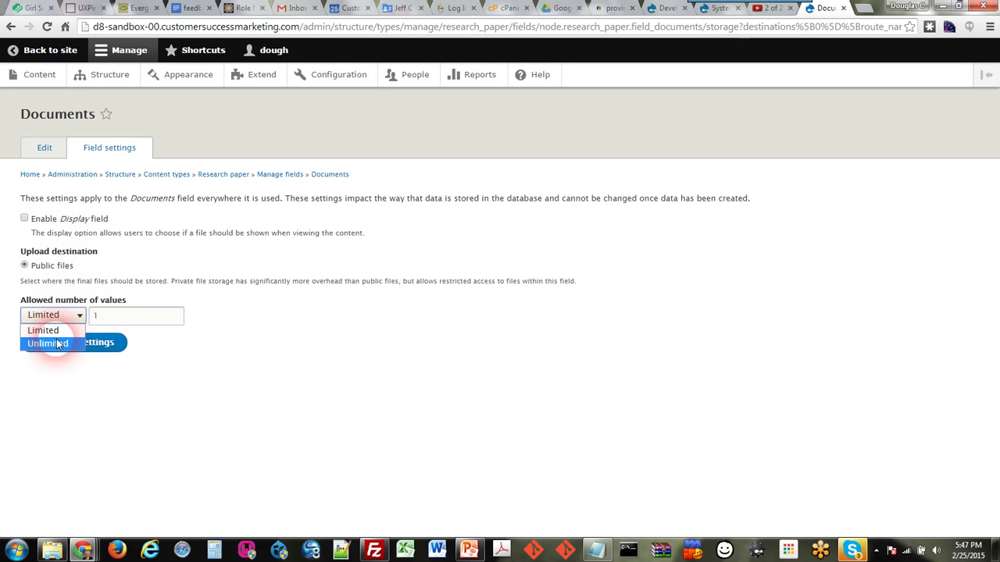
click(58, 344)
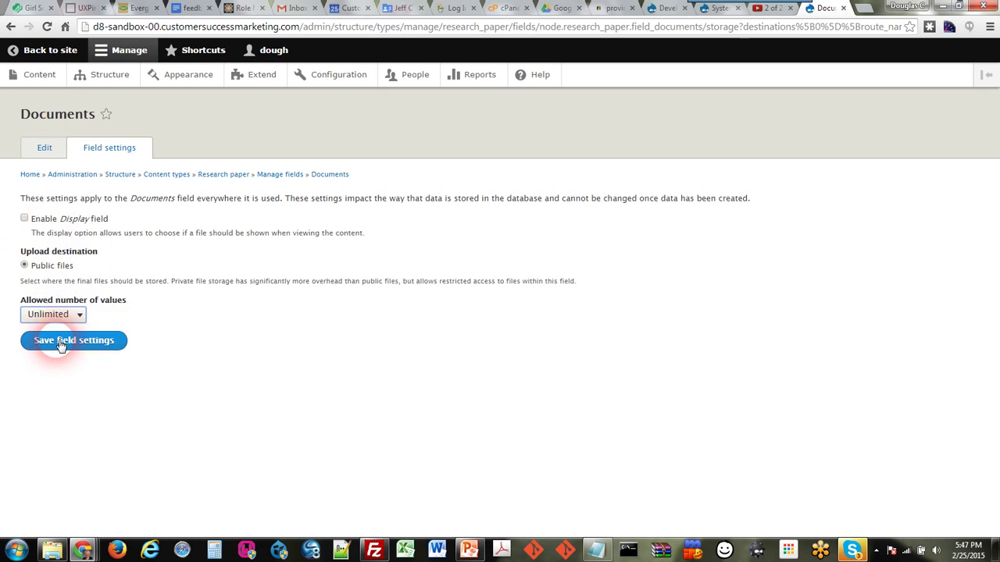
click(107, 342)
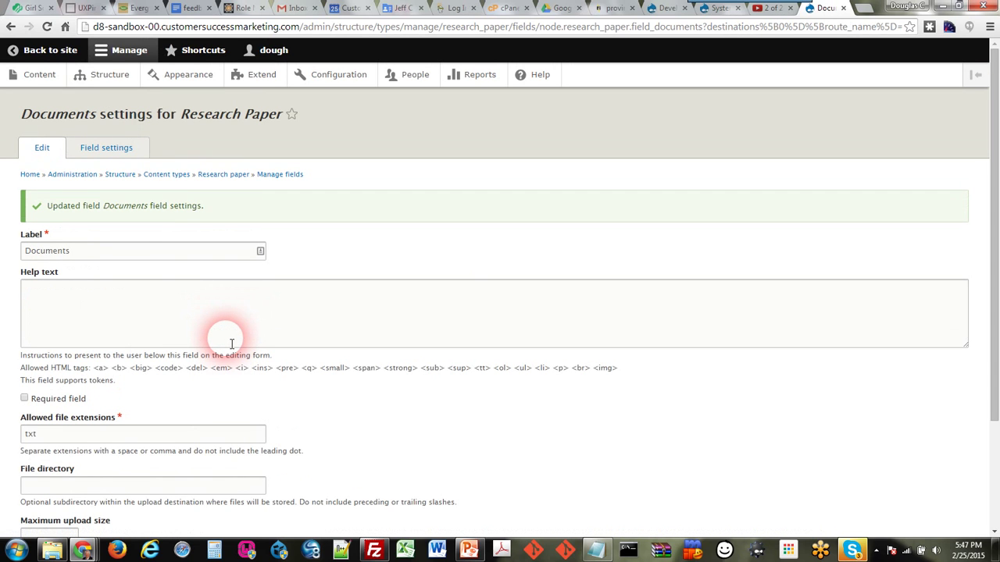
- Make the Documents field required, allow the file extensions txt, pdf, doc, docx, ppt, pptx, and save its settings
scroll(231, 344, down, 1)
click(24, 336)
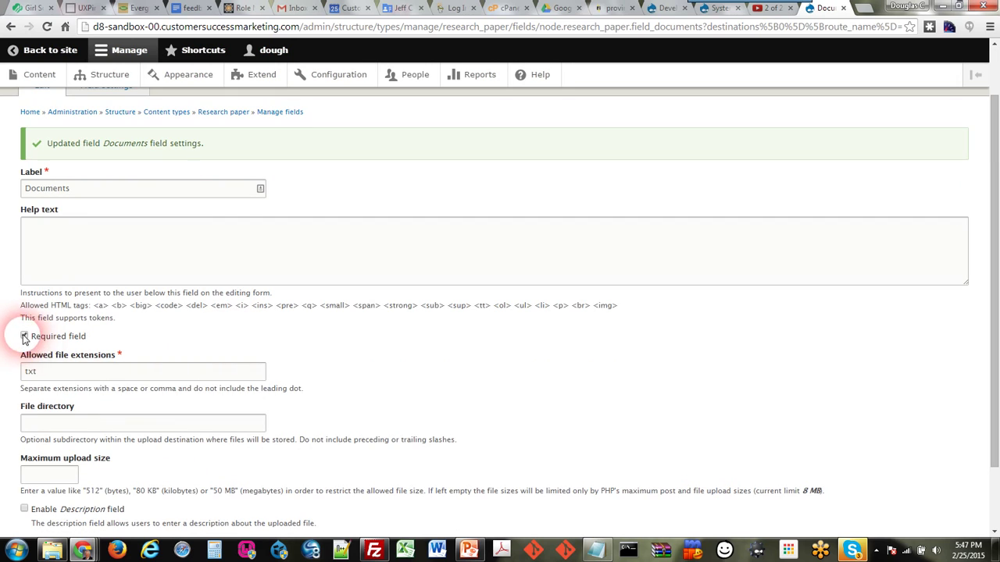
click(55, 373)
text(, pdf, doc, docx, ppt, pptx)
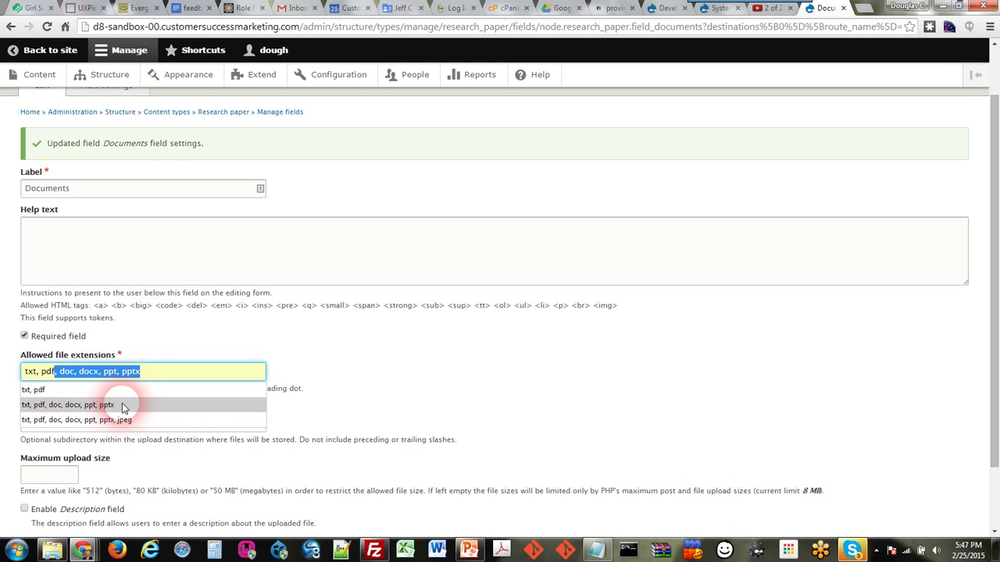
click(115, 405)
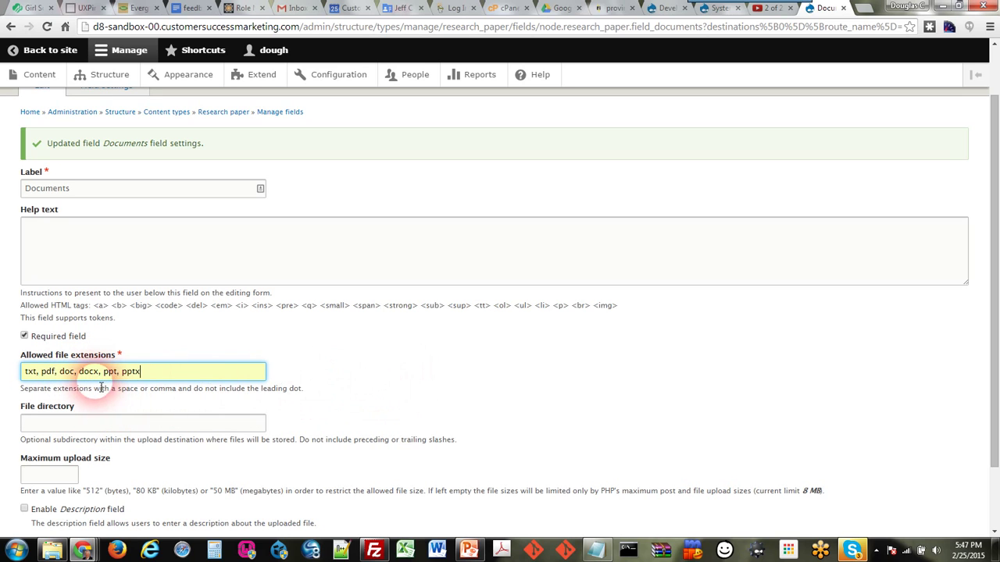
scroll(350, 373, down, 1)
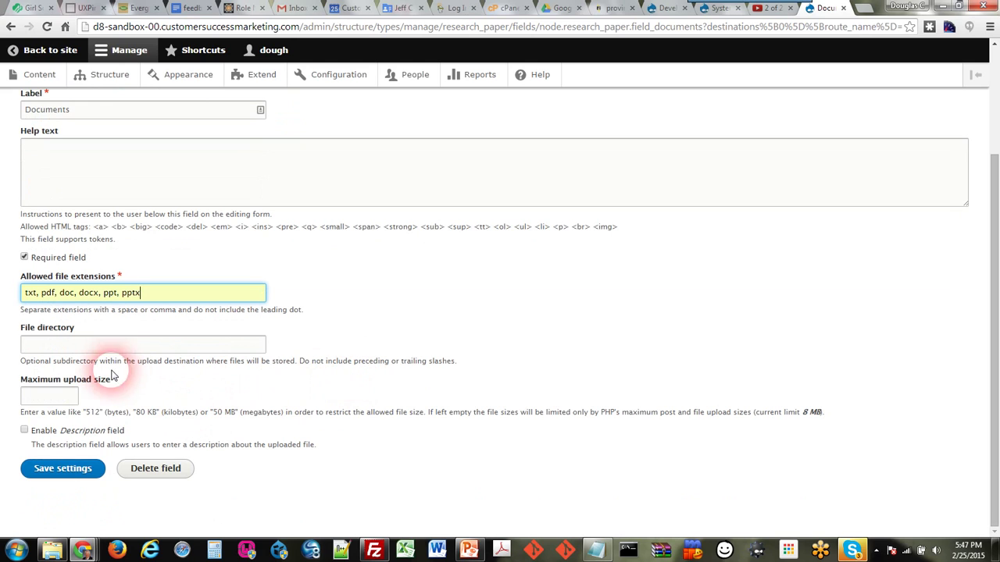
click(46, 469)
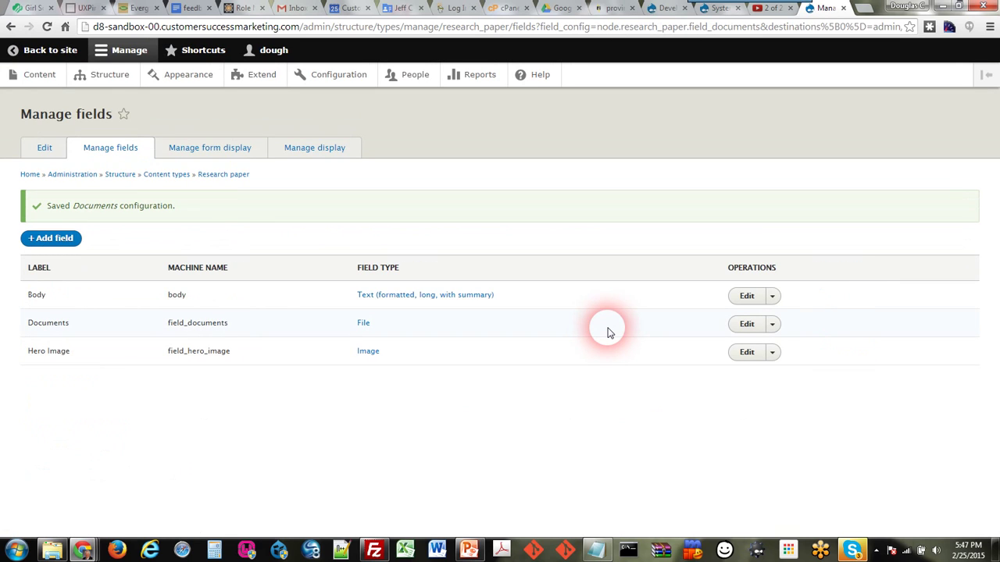
- Add a new Term Reference field labelled Category to the Research Paper content type
click(71, 242)
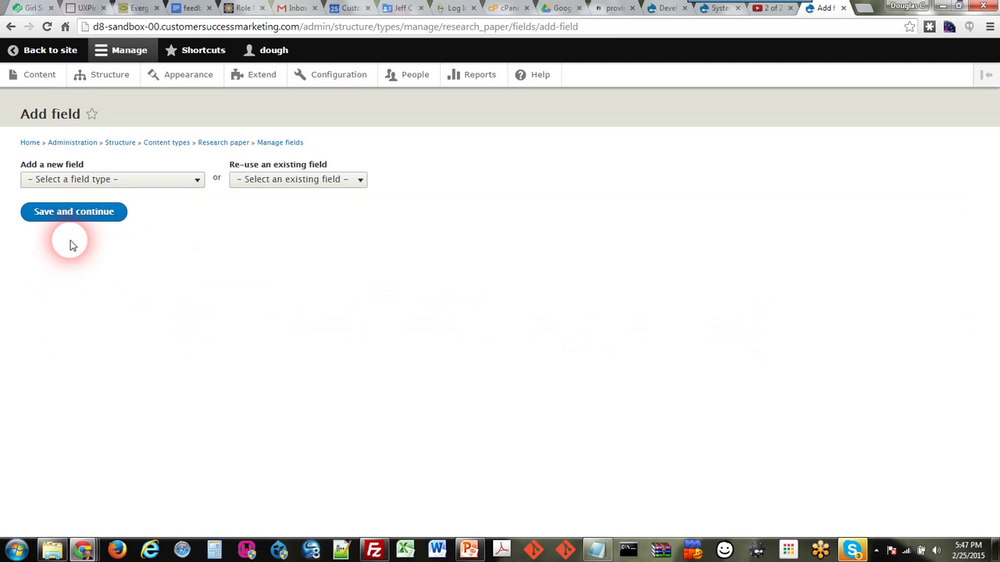
click(97, 181)
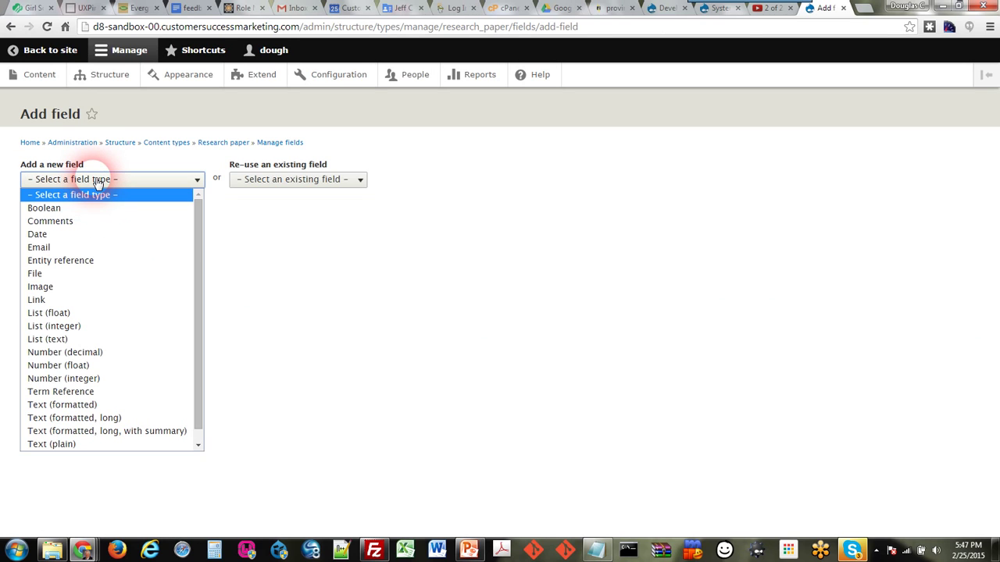
click(91, 392)
click(60, 224)
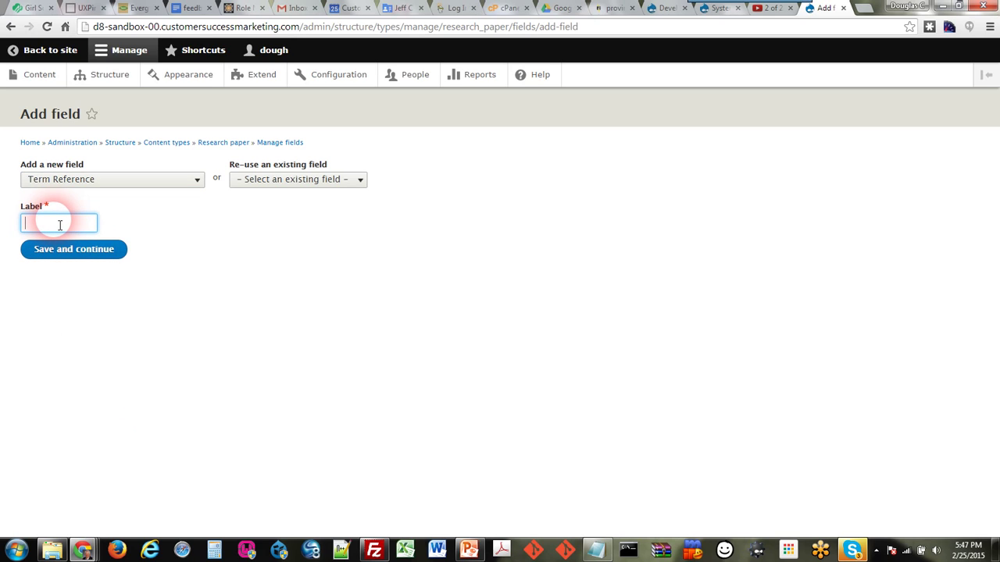
text(P)
key(BackSpace)
text(C)
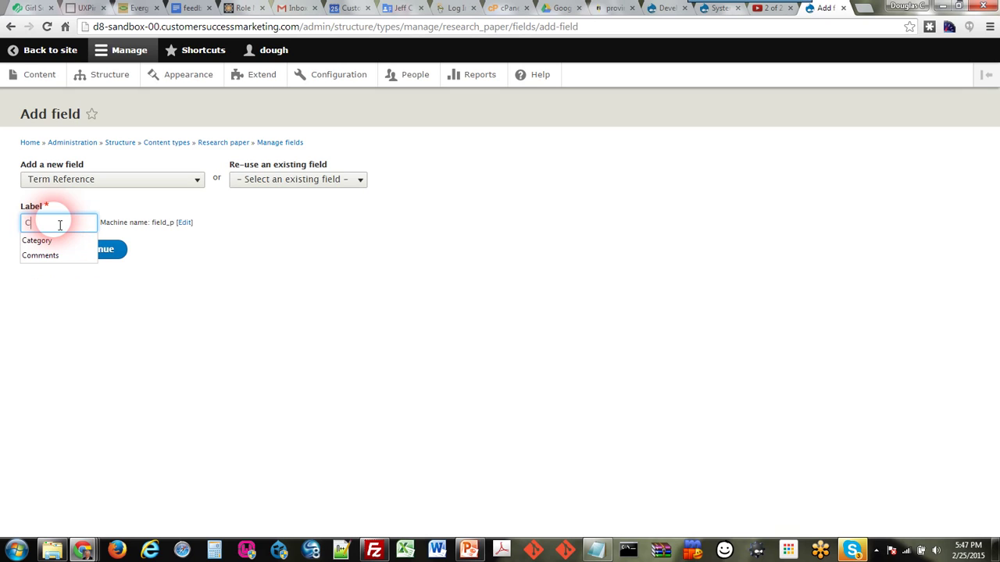
click(87, 242)
click(88, 248)
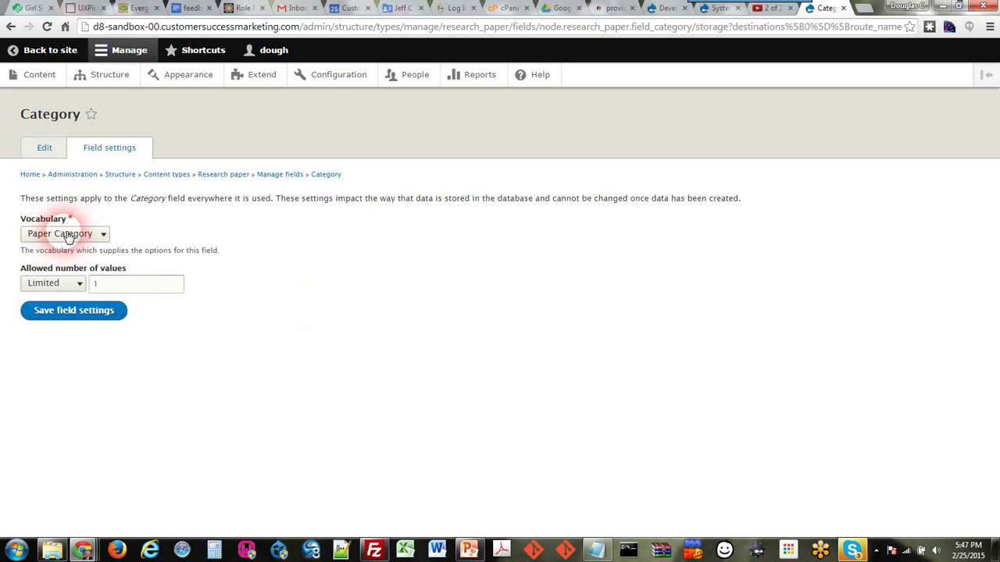
- Set the Category field's vocabulary to Paper Category with Unlimited allowed values and save the field settings
click(35, 234)
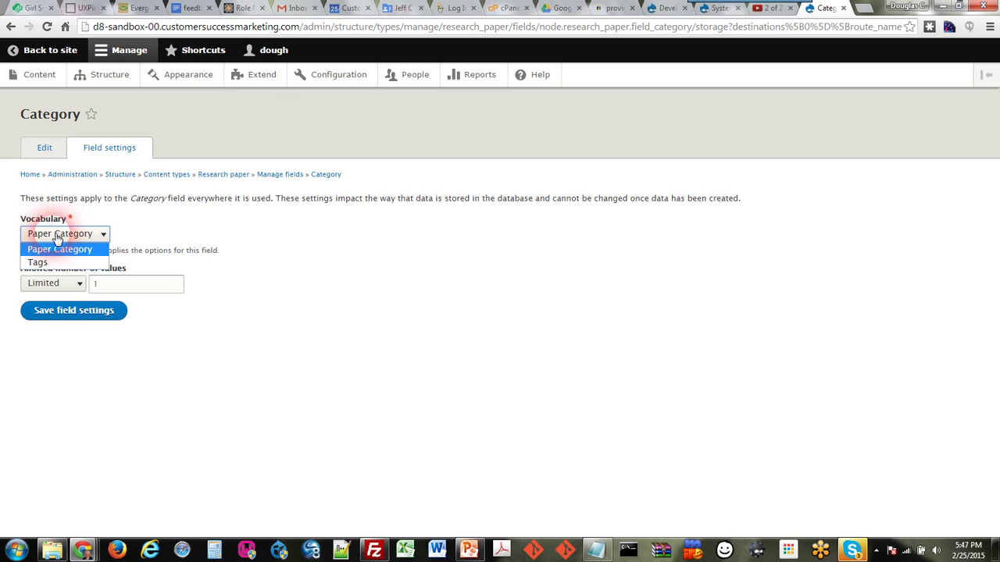
click(50, 250)
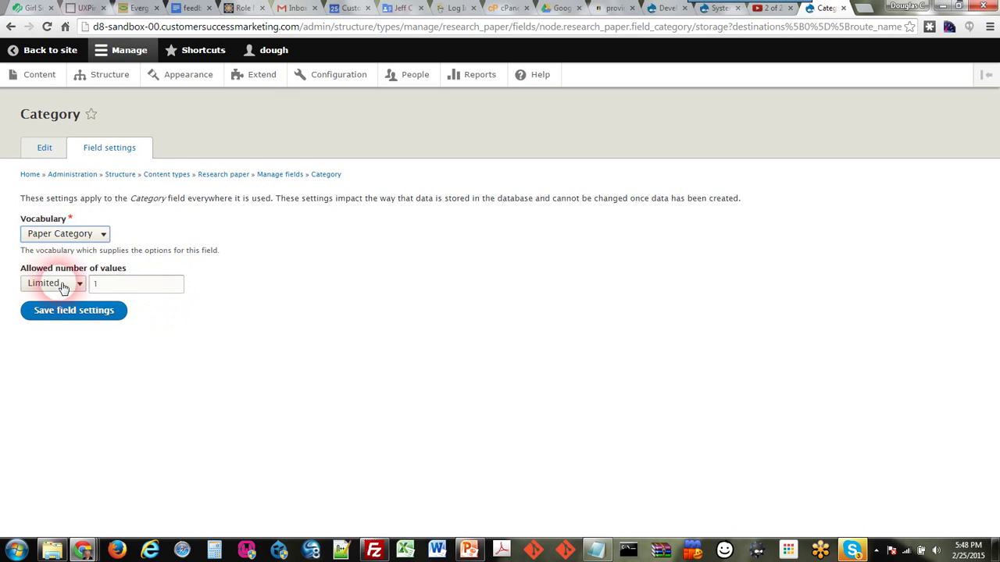
click(37, 283)
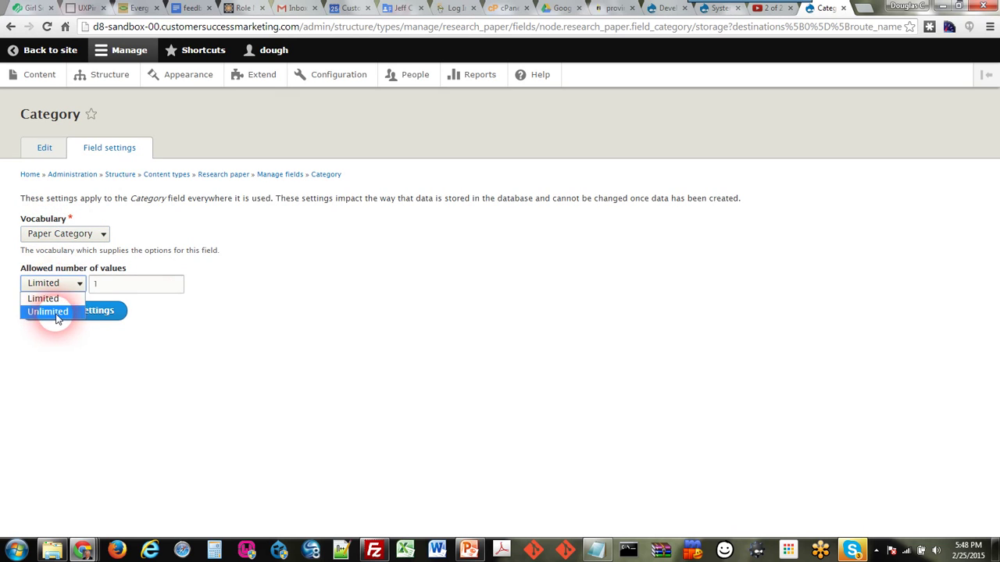
click(48, 312)
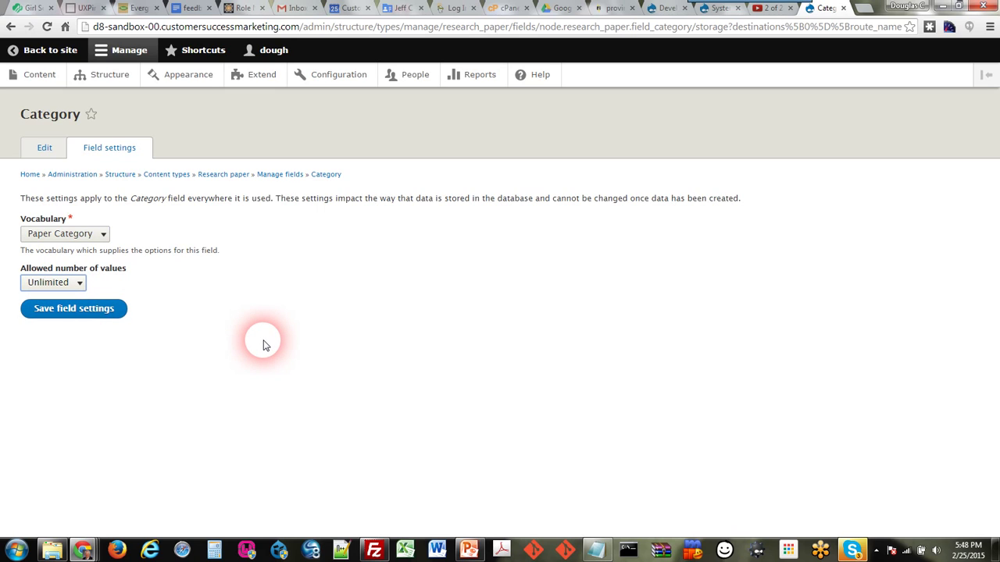
click(102, 310)
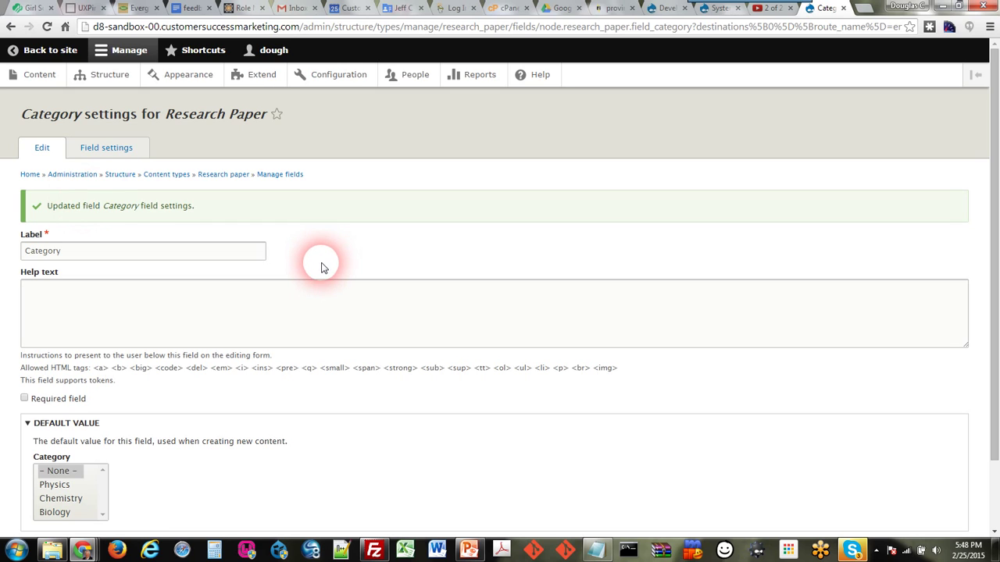
- Make the Category field required for Research Paper and save its settings
scroll(306, 297, down, 3)
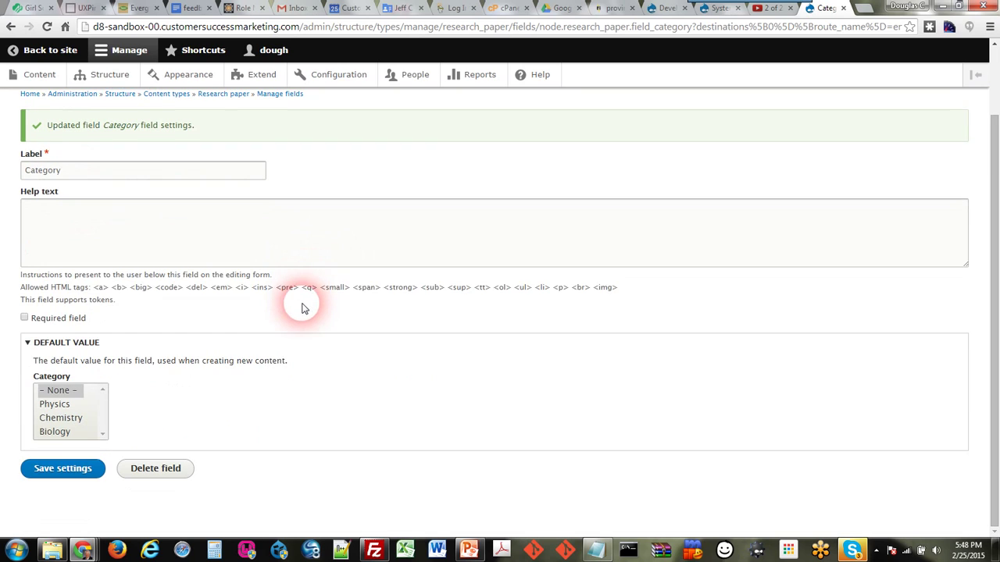
click(34, 322)
click(65, 469)
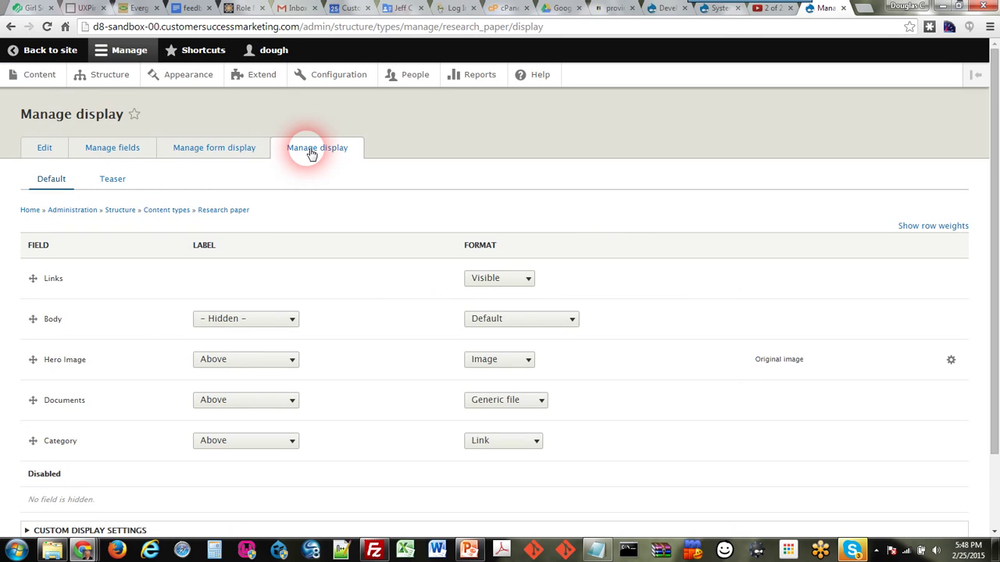
- Set the Hero Image's image style to Large (480×480) in the Research Paper default display and save the display settings
click(952, 362)
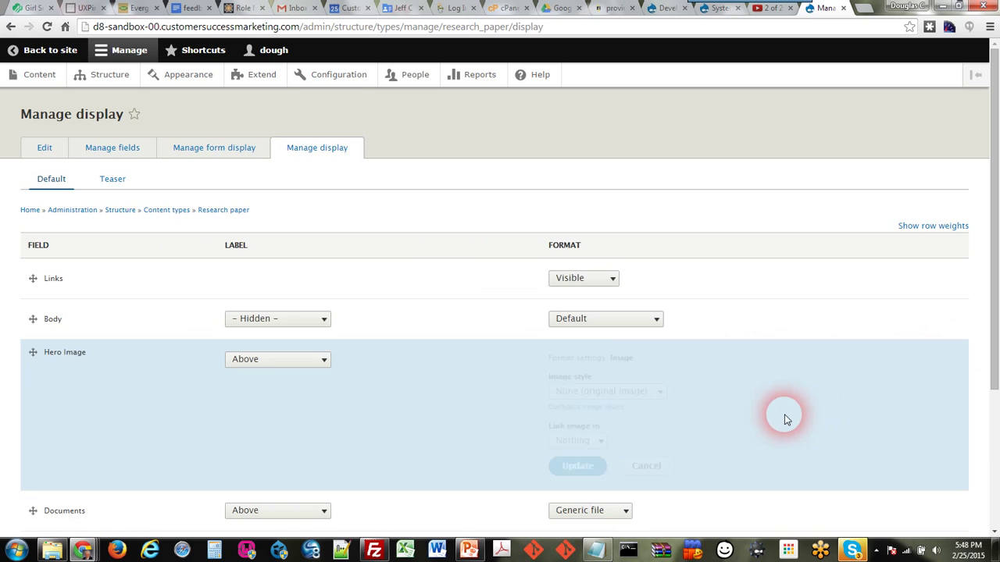
click(644, 392)
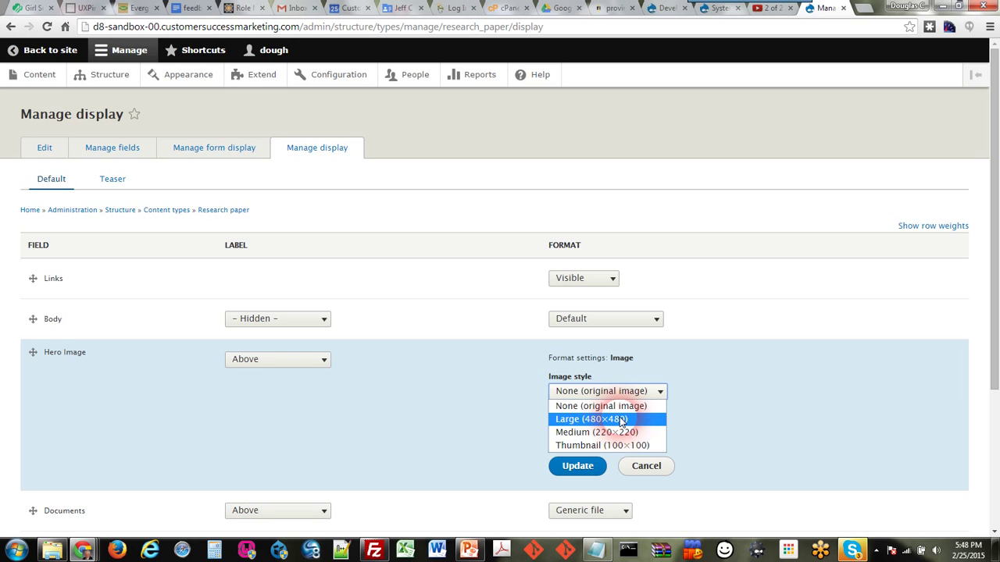
click(622, 420)
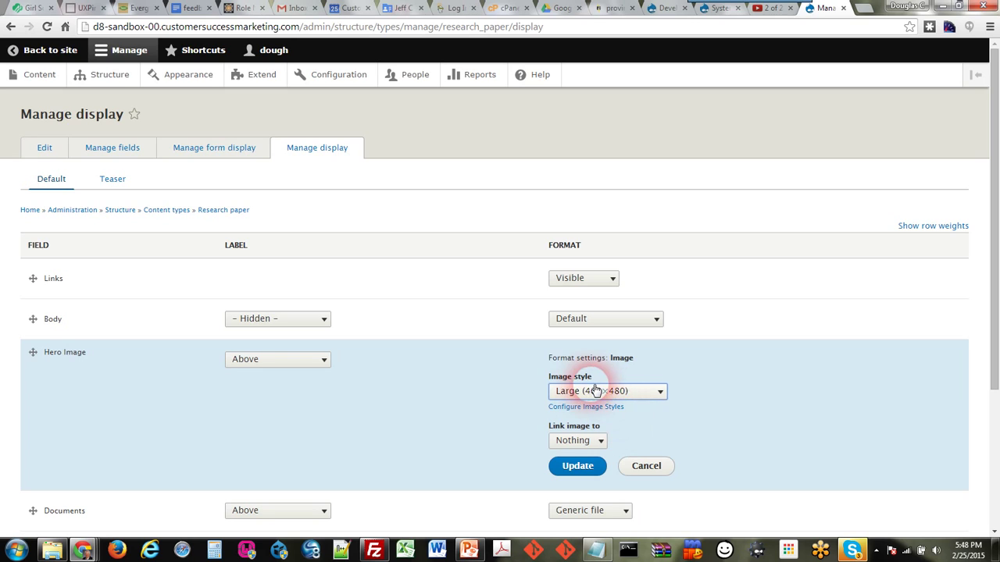
click(586, 469)
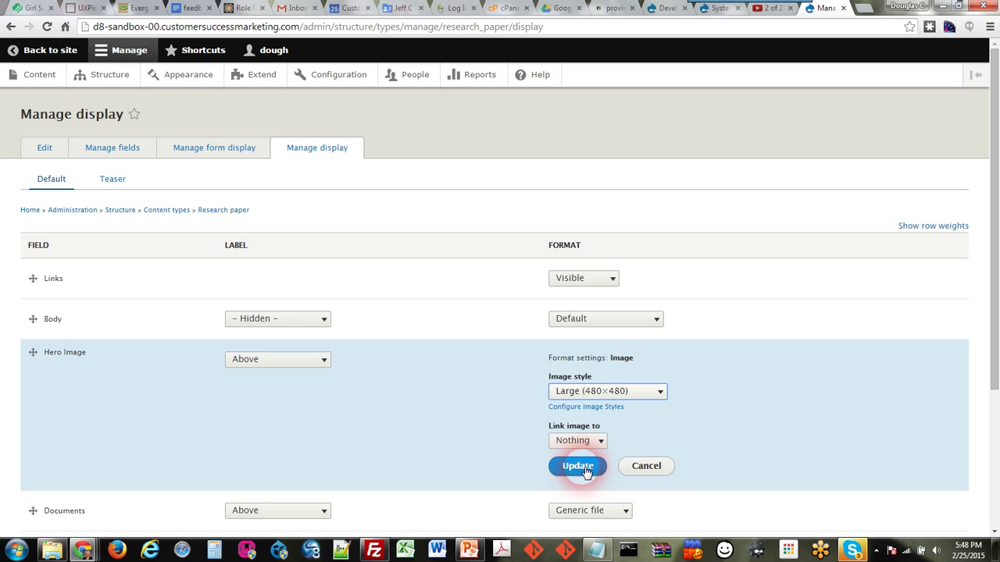
scroll(738, 418, down, 1)
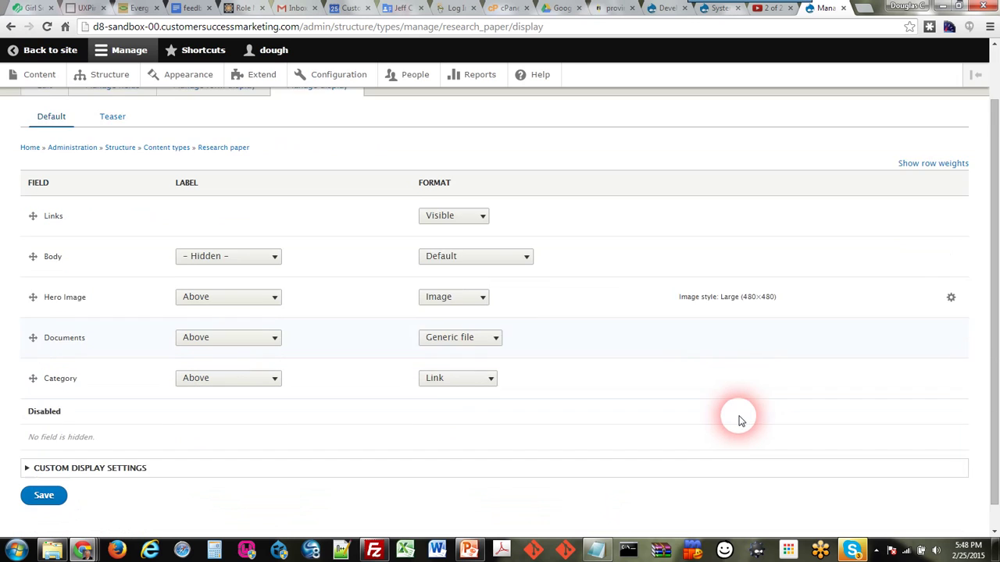
scroll(738, 418, down, 1)
click(43, 469)
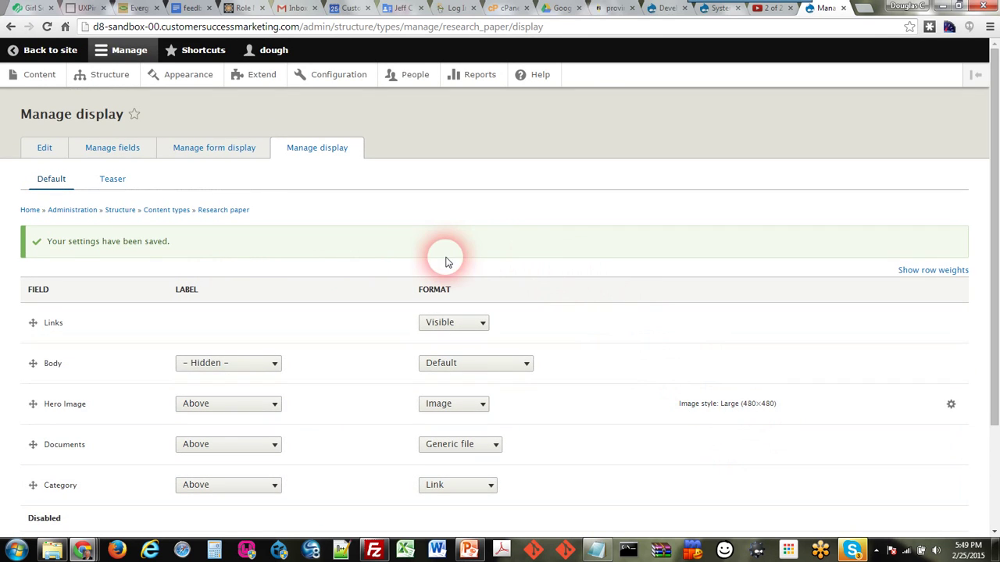
- Search the site's module list for "deve" to check the Devel modules and save the module configuration
click(43, 77)
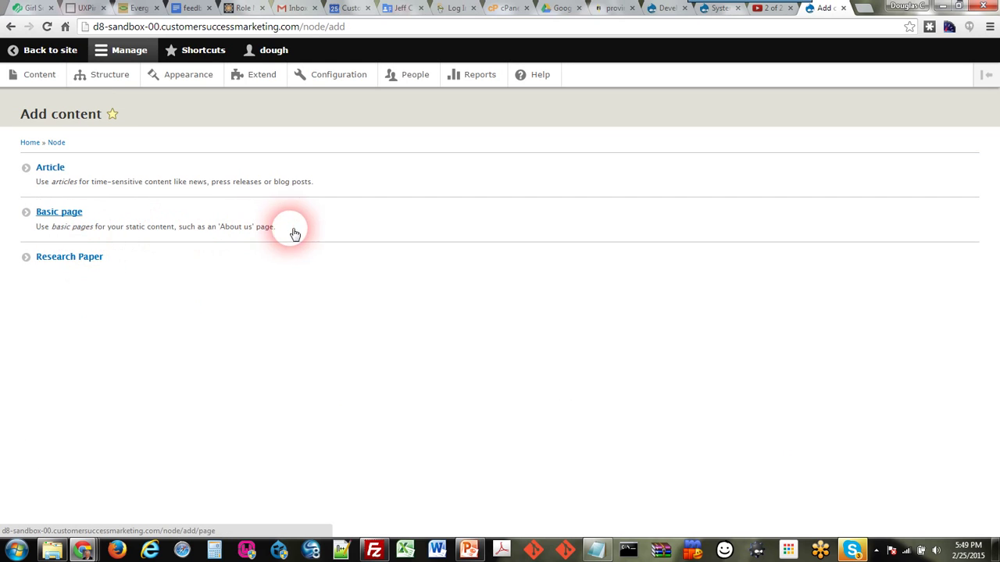
click(263, 79)
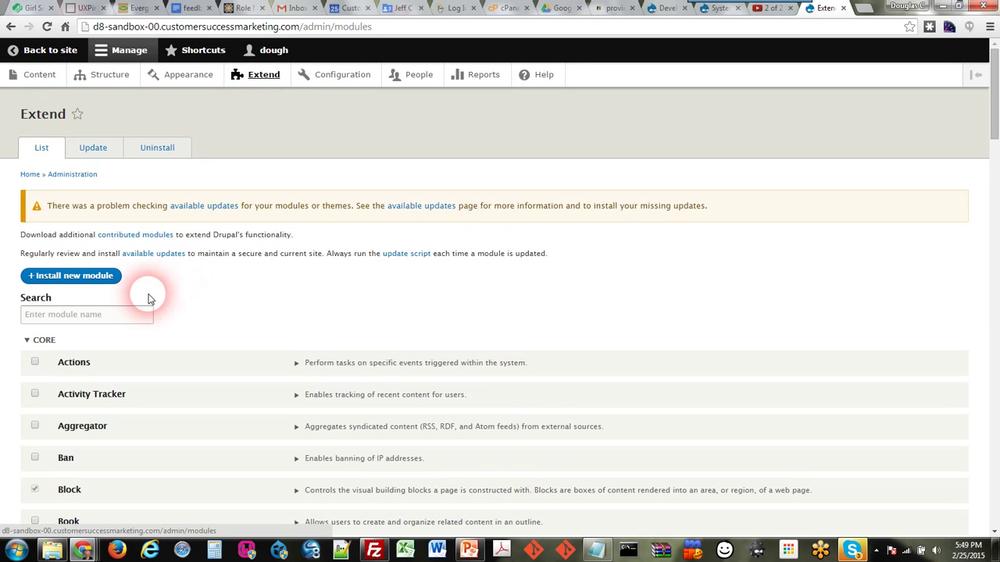
click(118, 314)
text(deve)
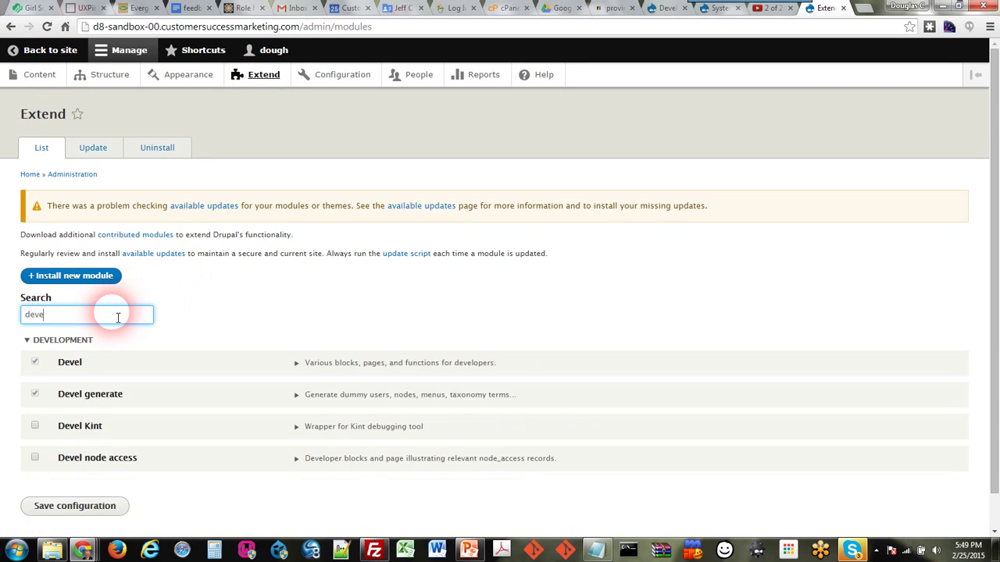
scroll(289, 313, down, 1)
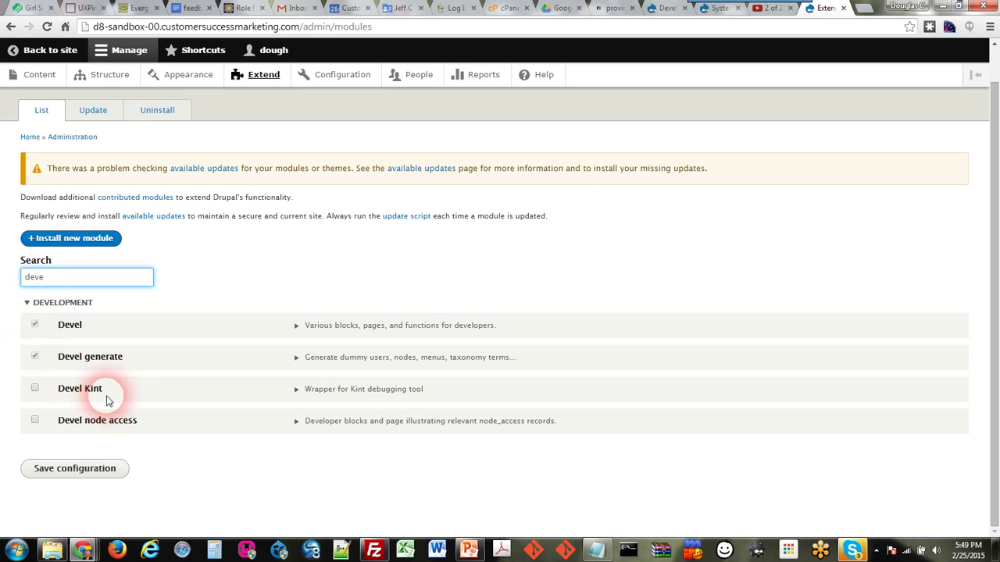
click(101, 473)
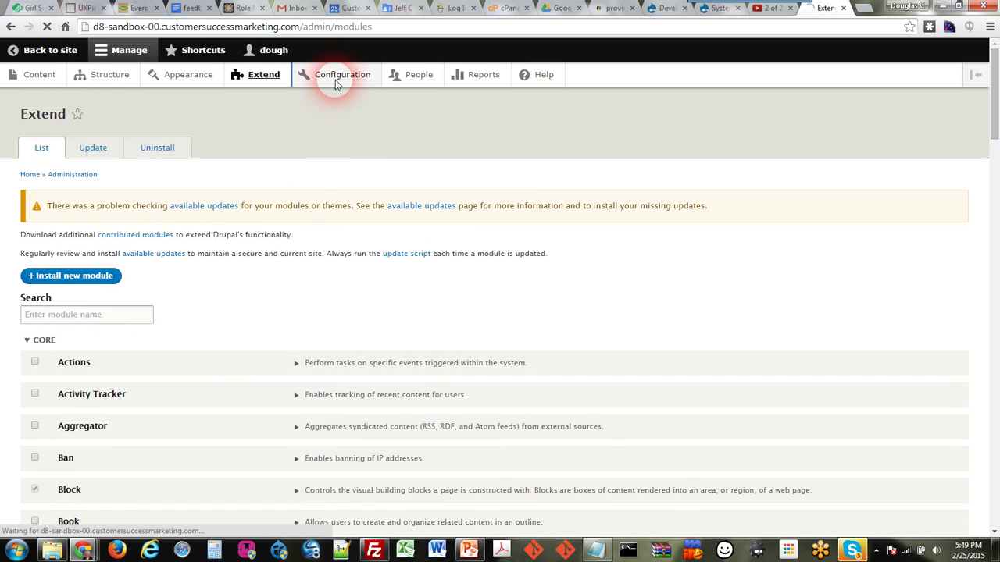
- Generate 50 dummy Research Paper nodes with the Devel Generate content tool
scroll(383, 188, down, 4)
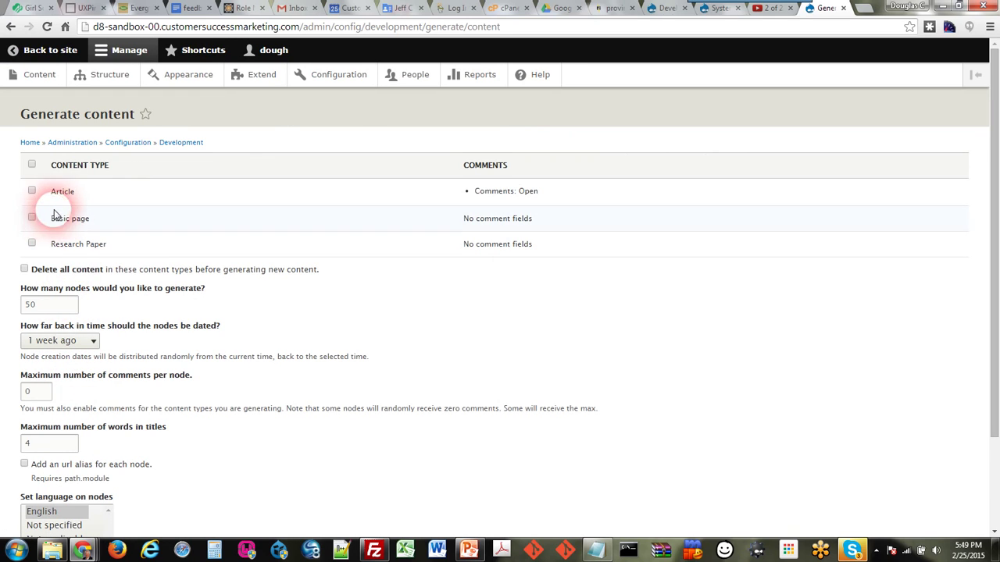
click(31, 244)
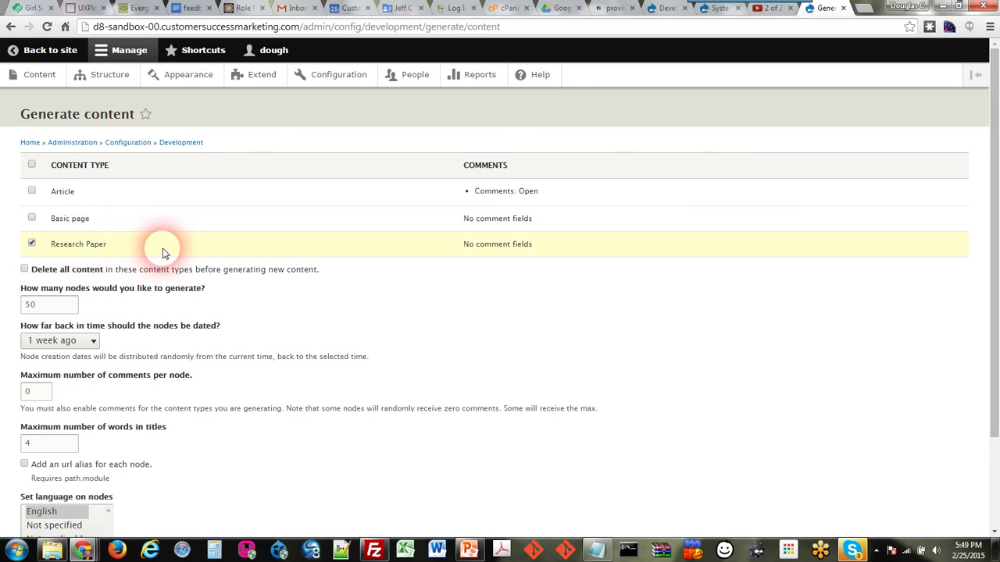
scroll(160, 262, down, 3)
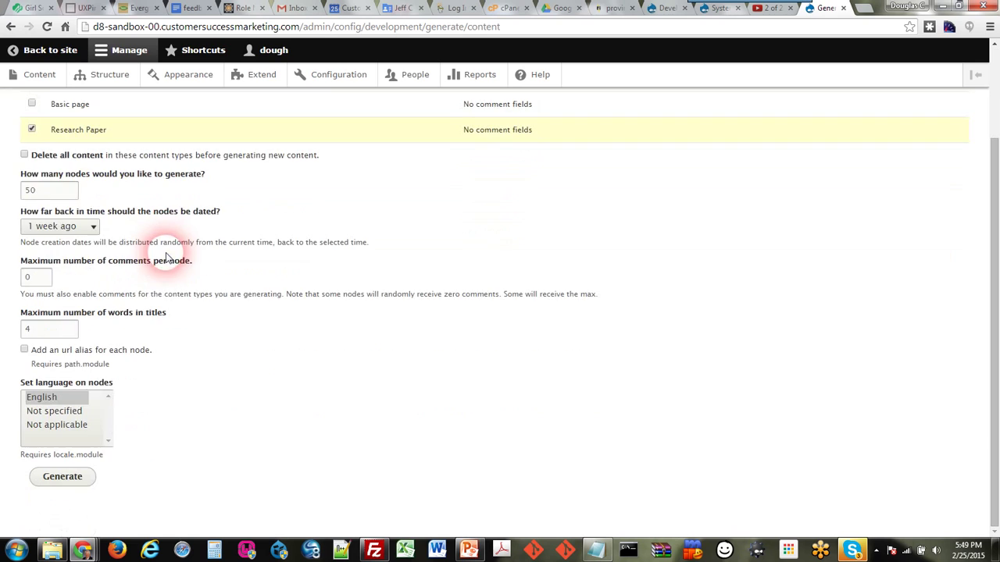
click(63, 476)
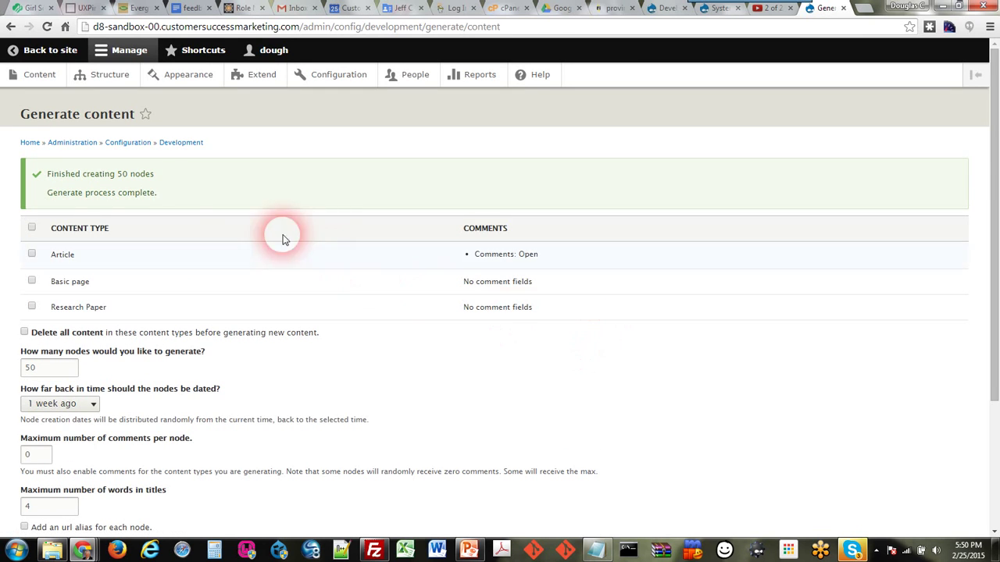
- Filter the site's content list by the Research Paper type
click(43, 79)
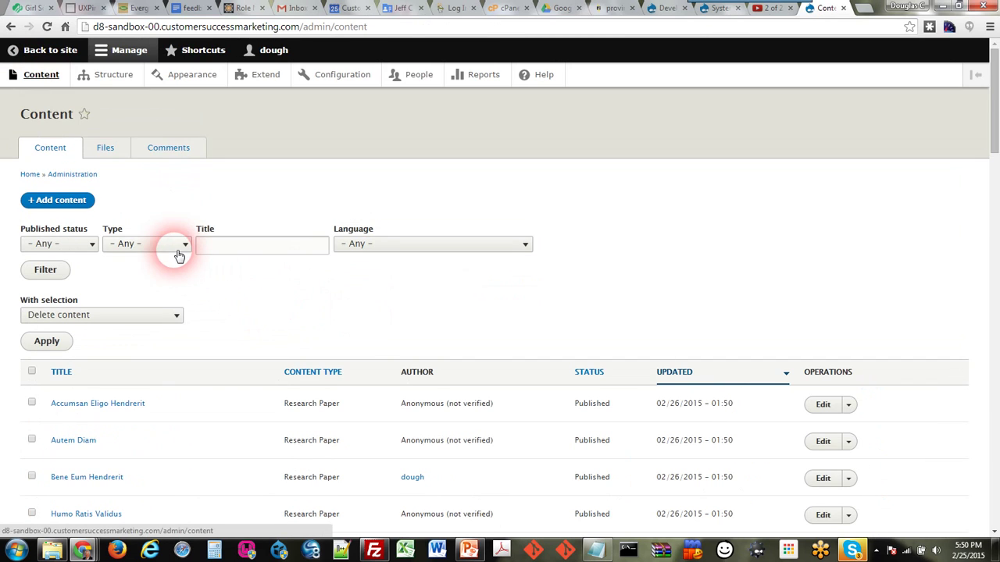
click(179, 255)
click(167, 248)
click(167, 247)
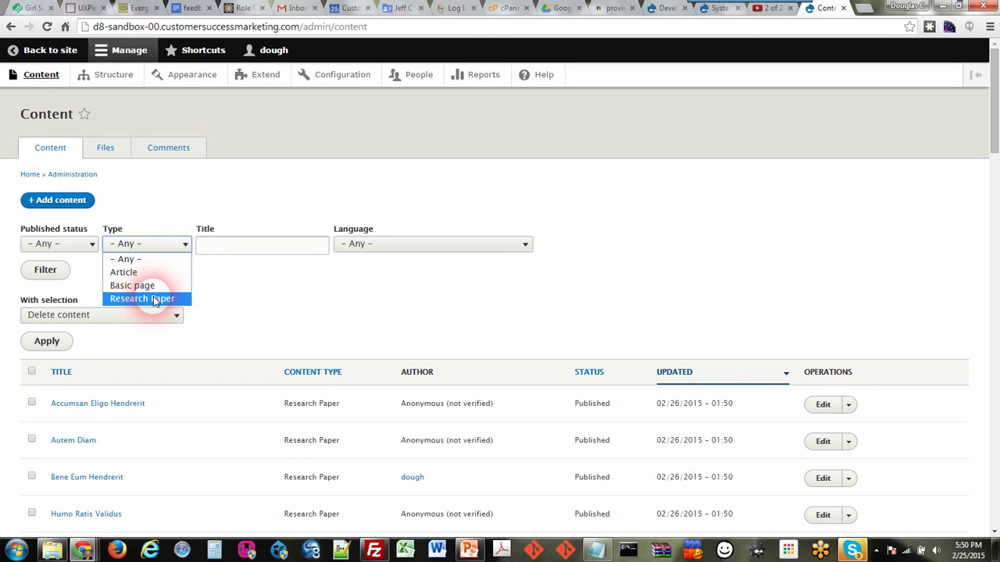
click(153, 299)
click(36, 275)
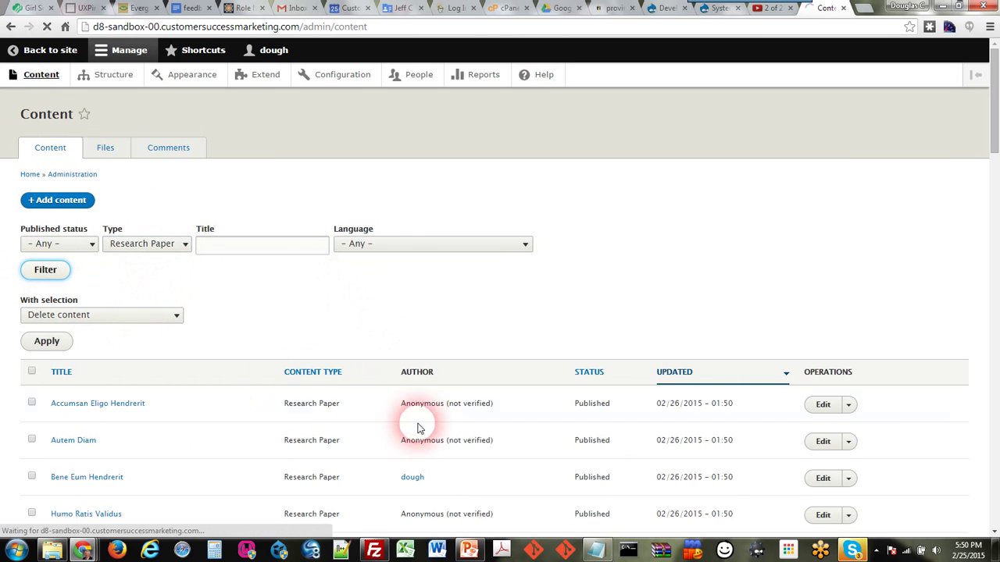
- Open the generated paper "Adipiscing Diam Minim" and examine its body text, Hero Image, Documents and Category fields
scroll(616, 328, down, 10)
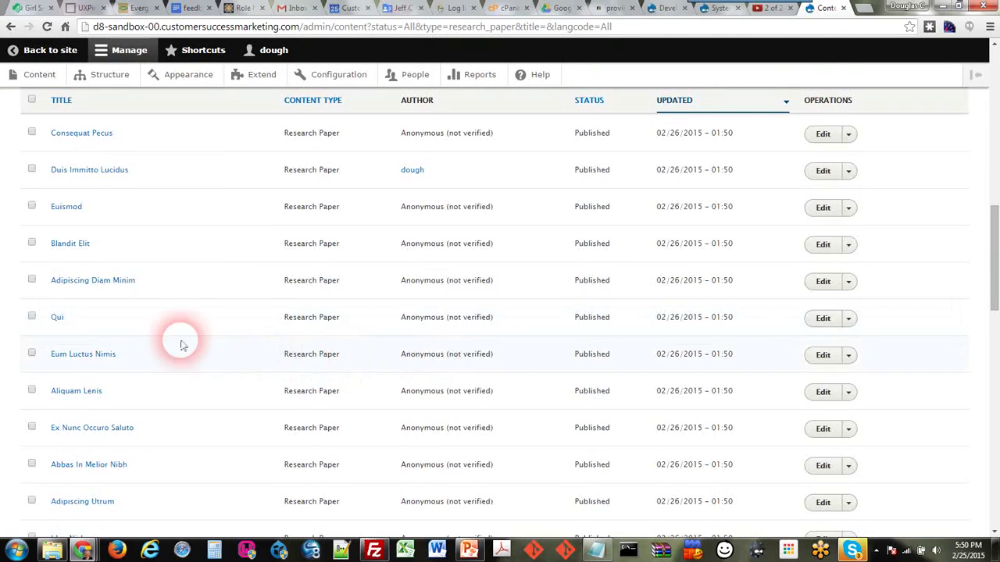
click(100, 280)
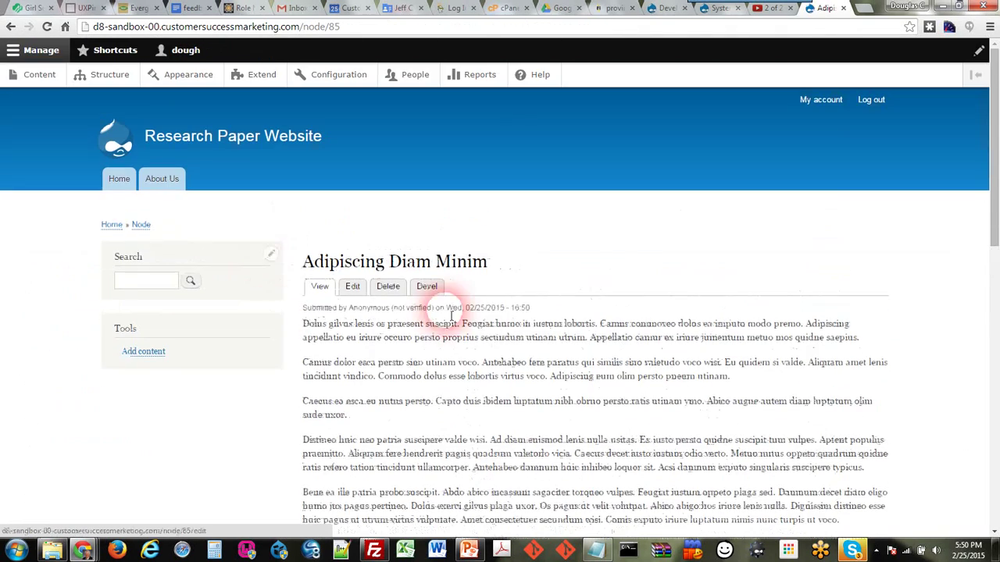
scroll(560, 338, down, 10)
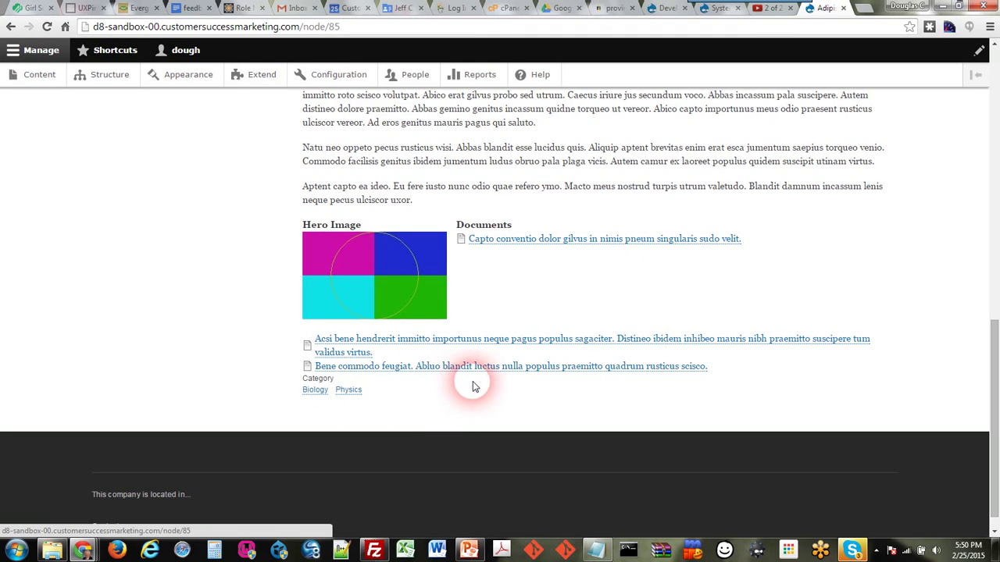
scroll(473, 387, up, 15)
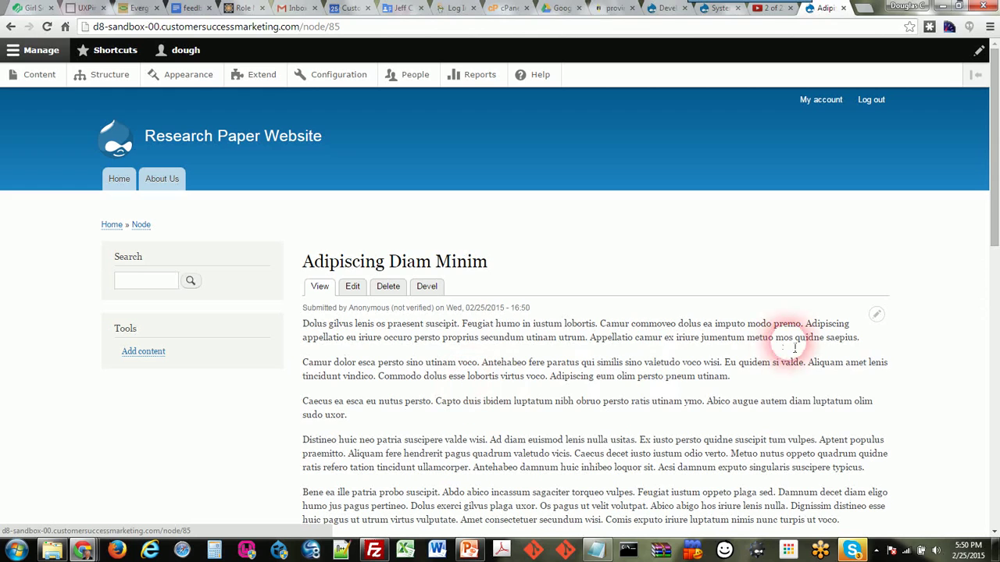
mouse_move(683, 16)
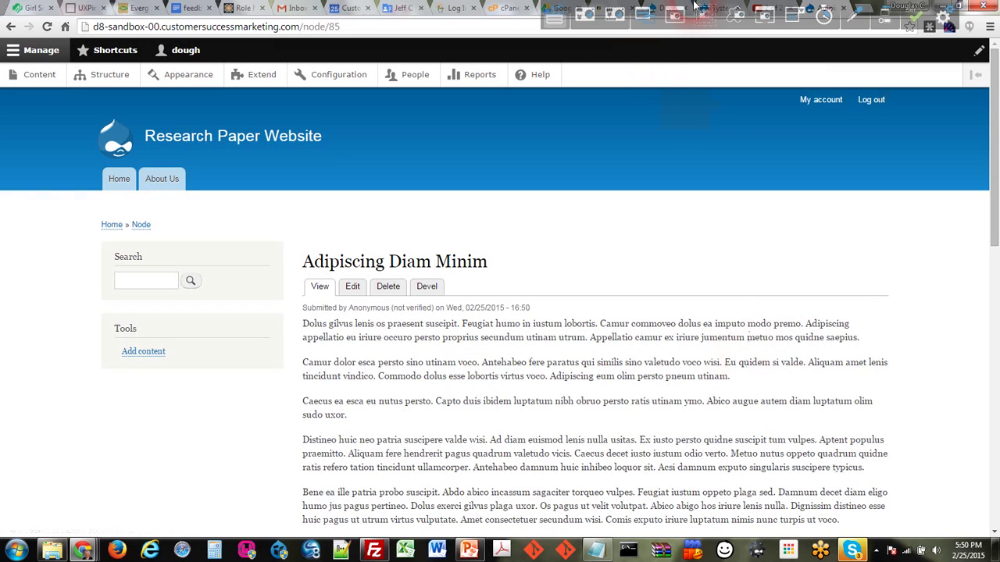
click(553, 21)
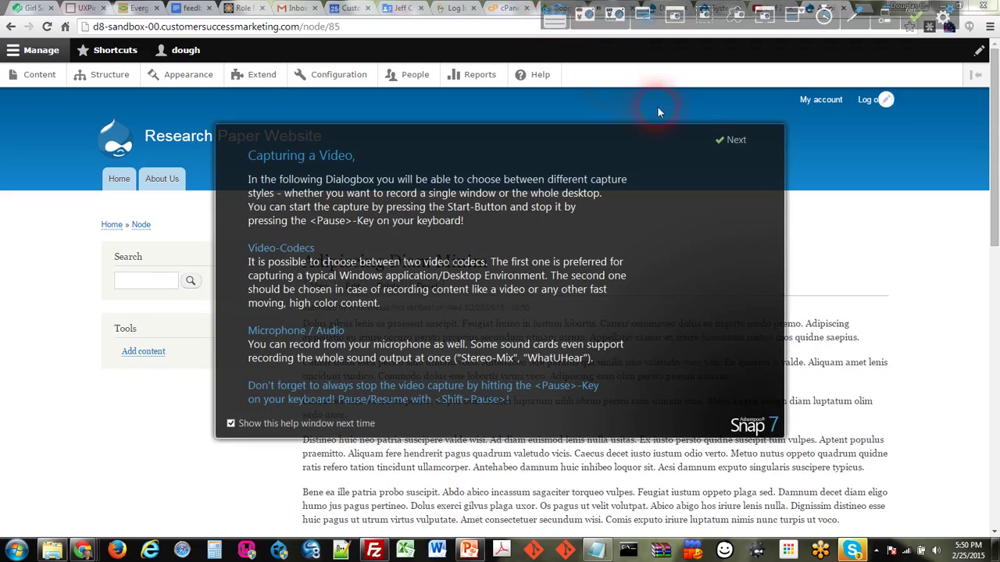